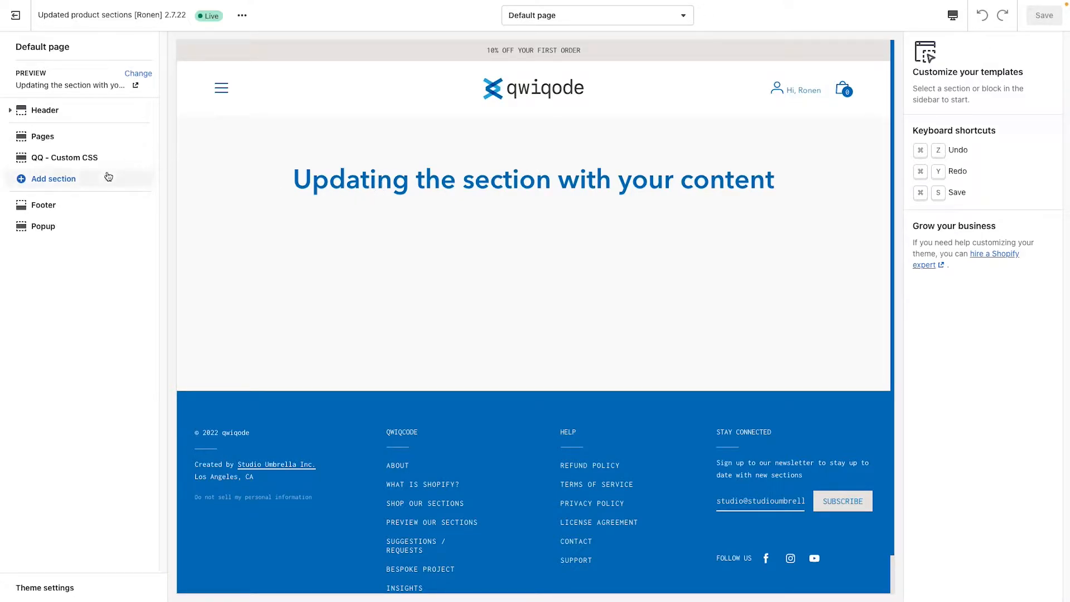
Step: Add a QQ - Split Screen section to the page below the QQ - Custom CSS section
{"action": "left_click", "coordinate": [58, 183]}
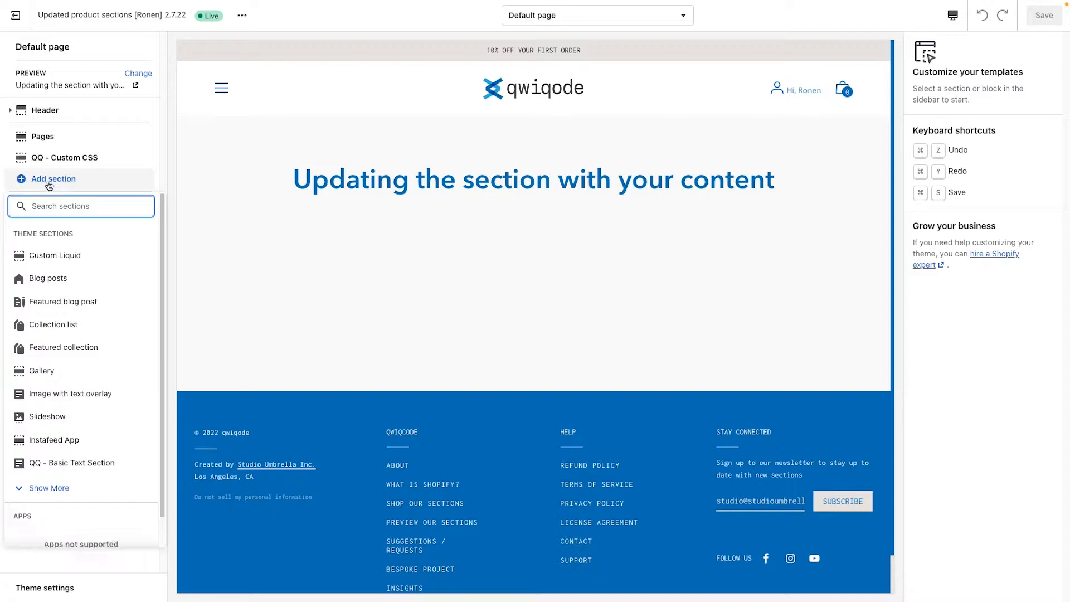
{"action": "left_click", "coordinate": [62, 489]}
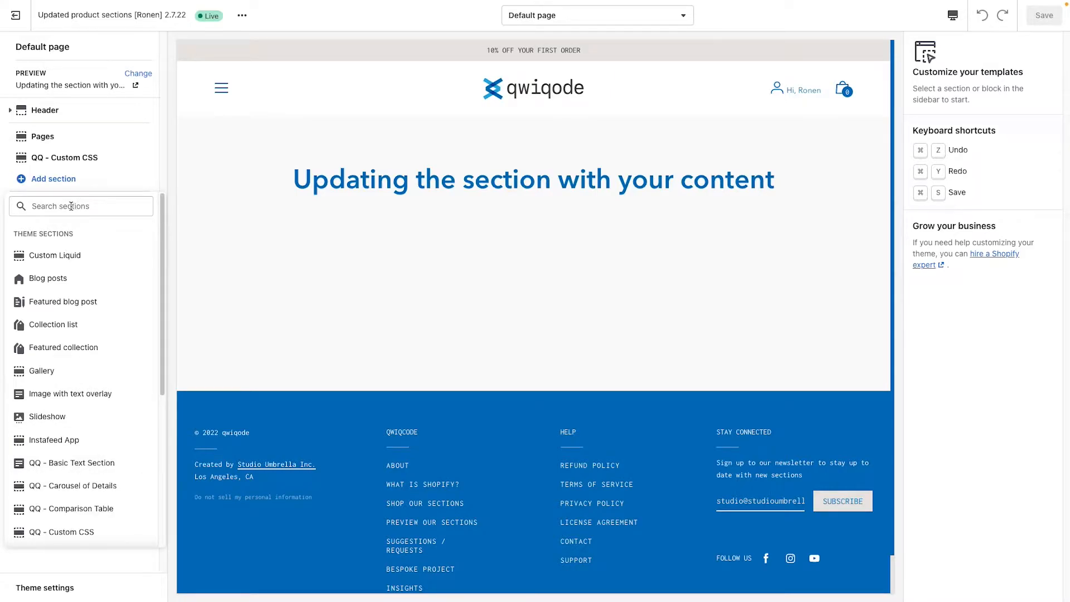
{"action": "scroll", "coordinate": [95, 443], "scroll_direction": "down", "scroll_amount": 5}
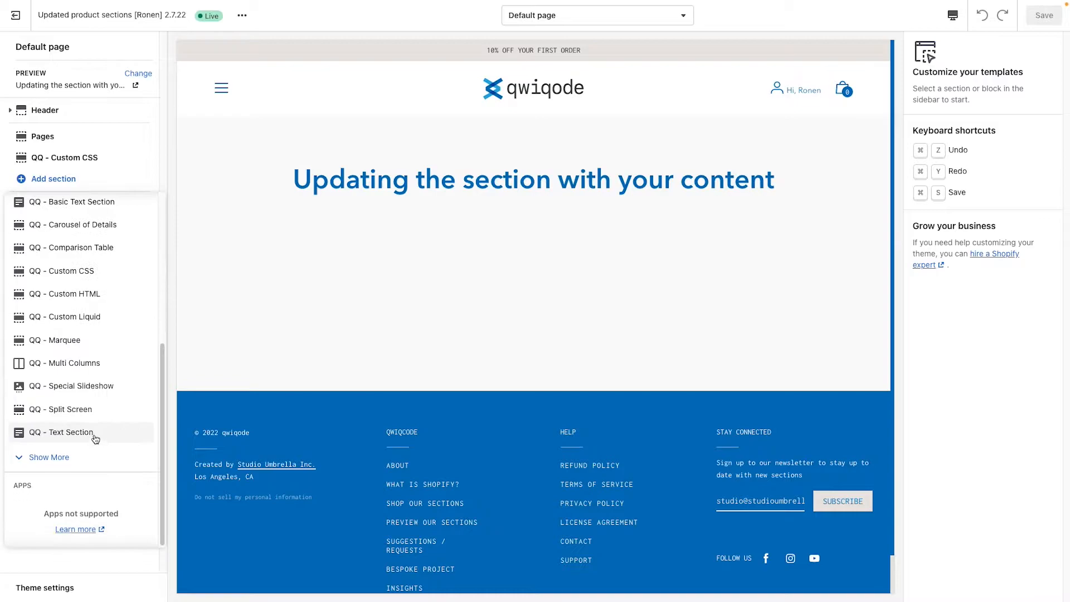
{"action": "left_click", "coordinate": [90, 410]}
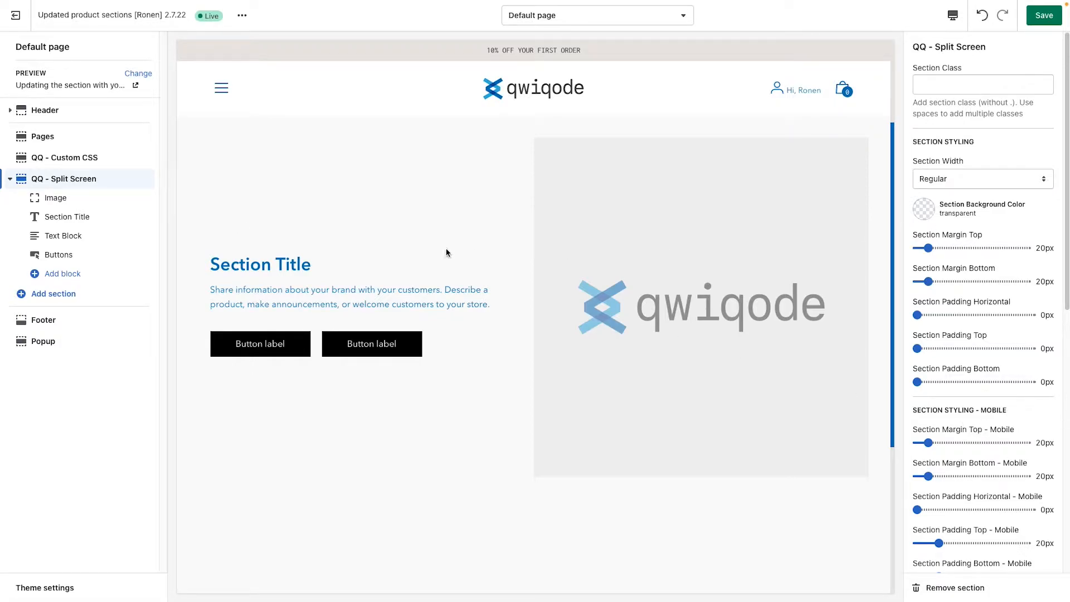
Step: Set the Split Screen section's image to the library photo of the woman sleeping in bed with an eye mask
{"action": "left_click", "coordinate": [56, 199]}
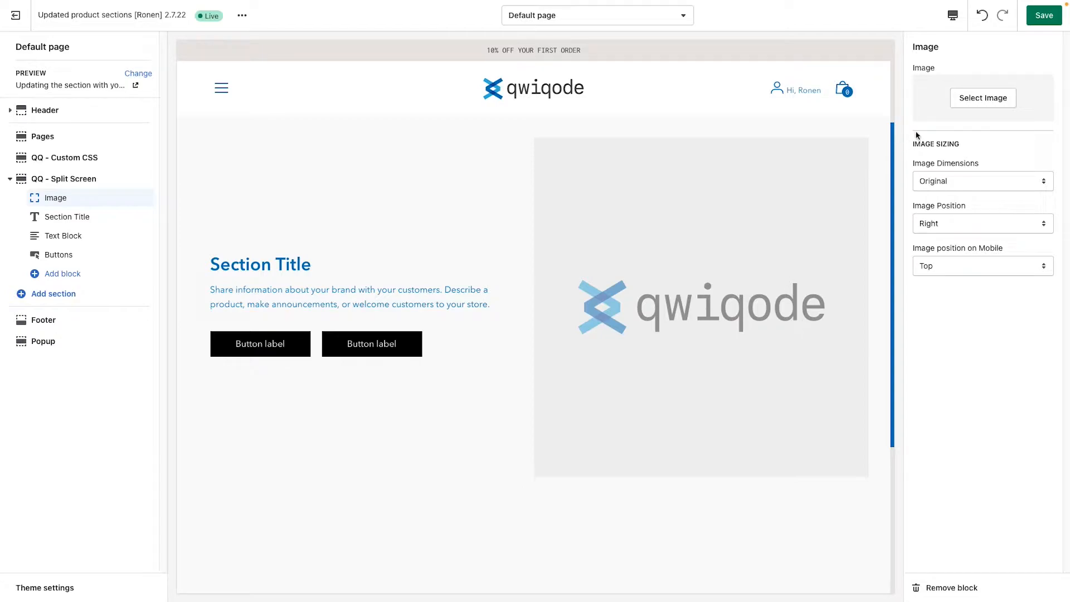
{"action": "left_click", "coordinate": [974, 98]}
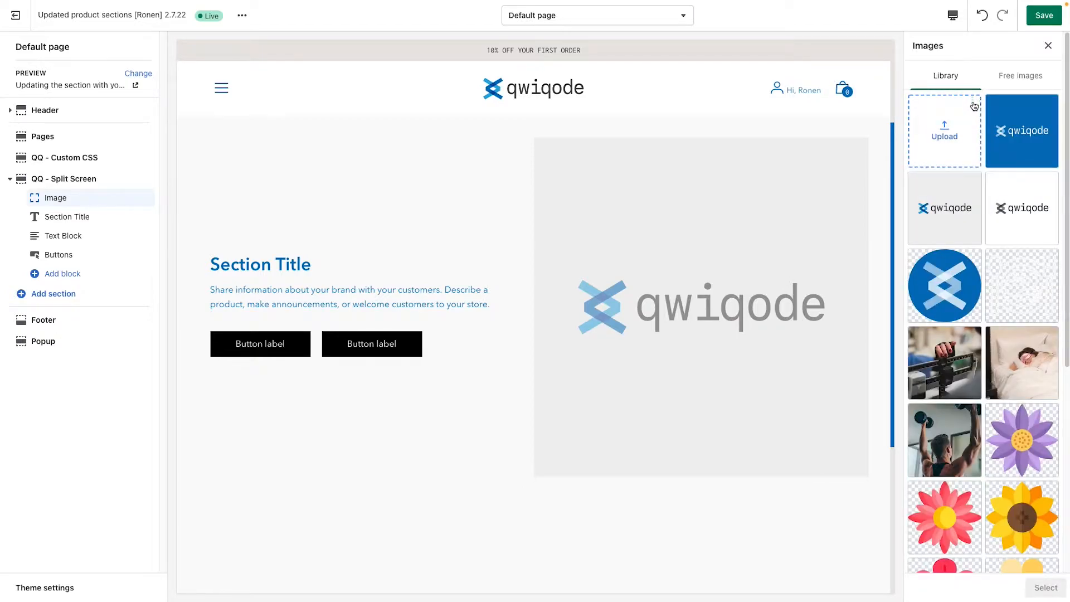
{"action": "left_click", "coordinate": [1025, 393]}
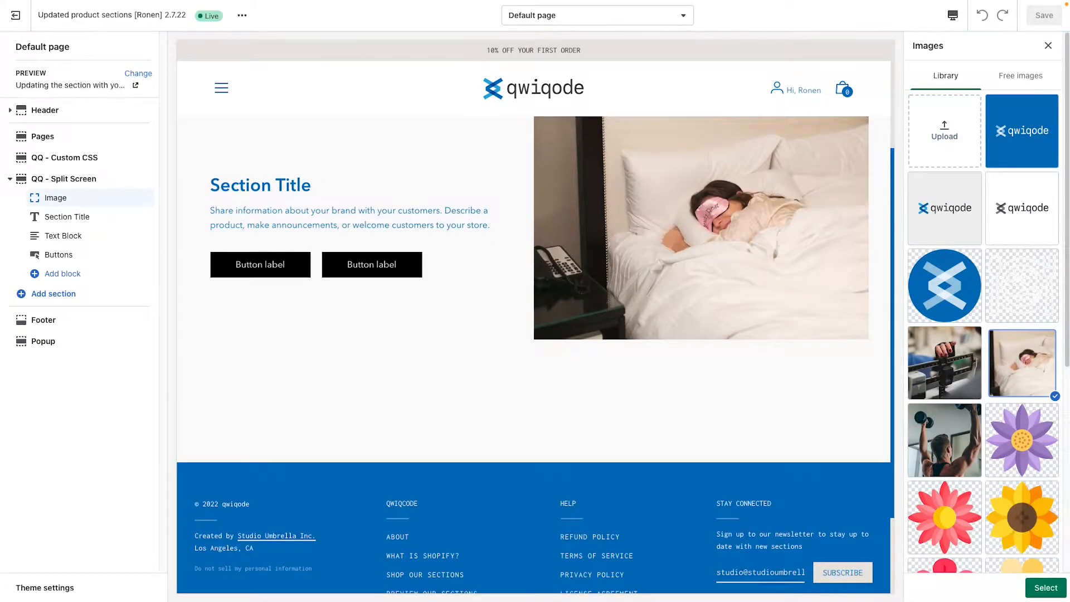
{"action": "left_click", "coordinate": [1045, 587]}
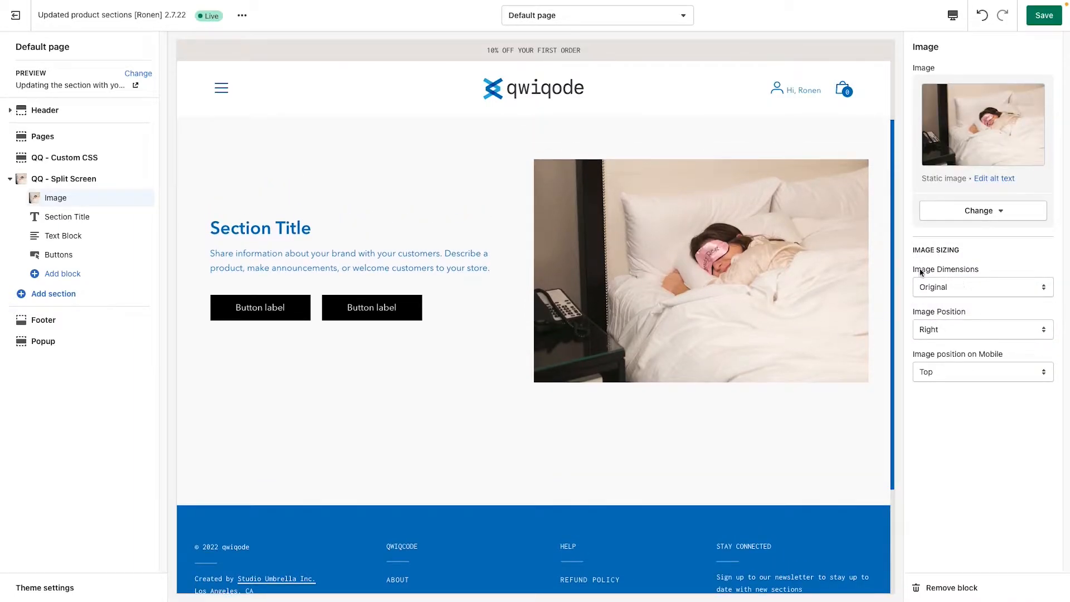
Step: Compare the Square and Banner dimensions for the section image, and settle on Square
{"action": "left_click", "coordinate": [983, 290]}
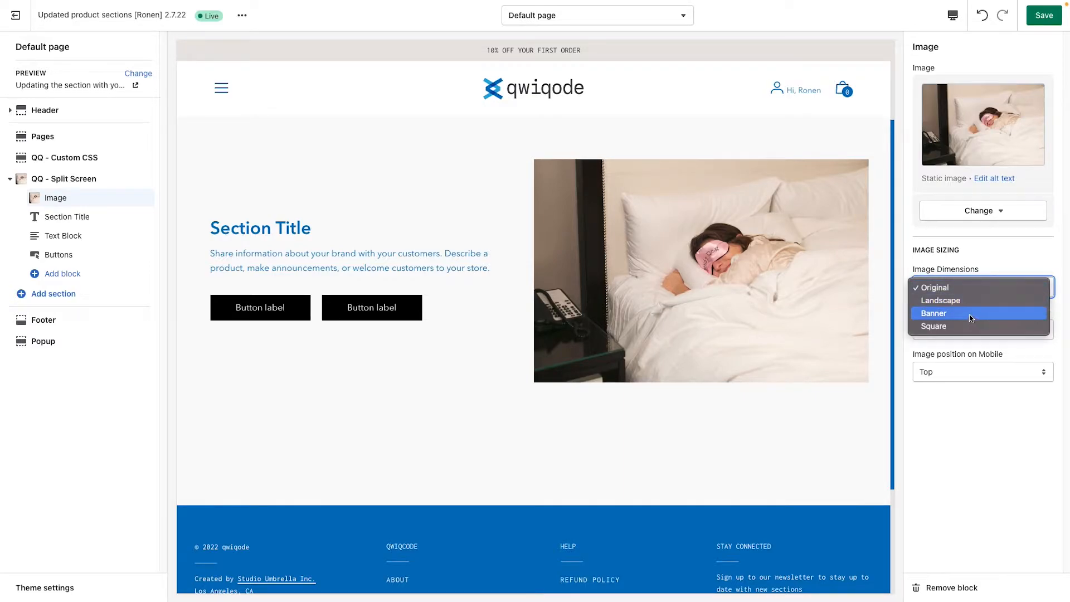
{"action": "left_click", "coordinate": [963, 327]}
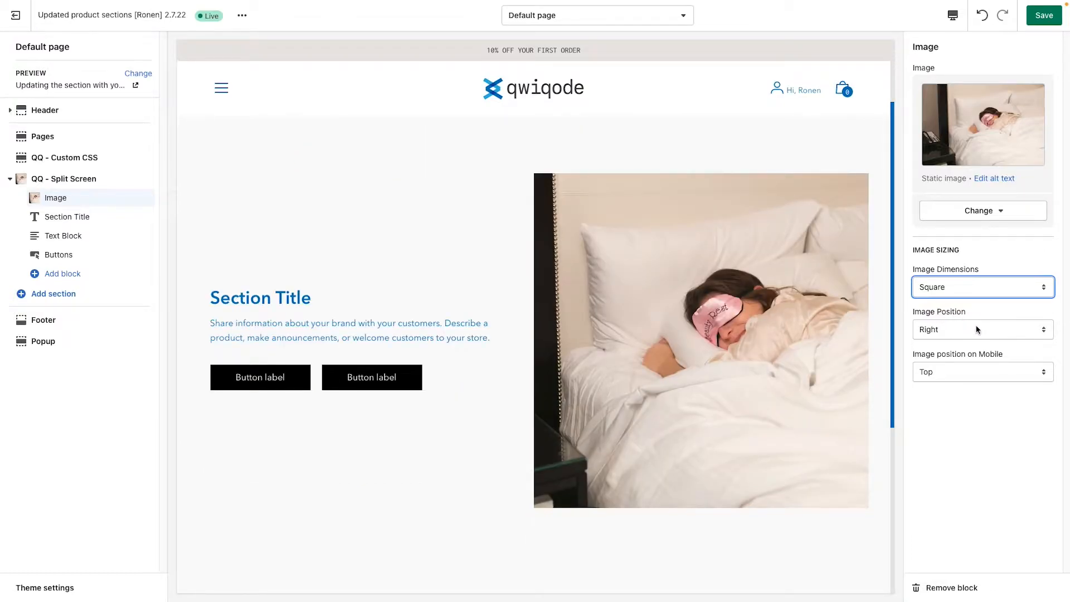
{"action": "left_click", "coordinate": [970, 292]}
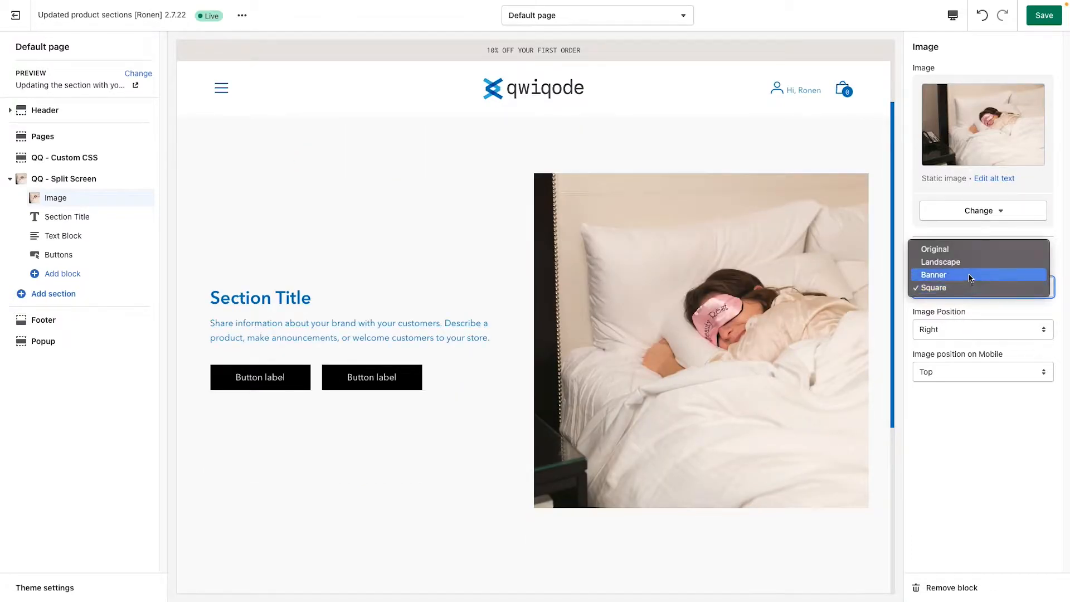
{"action": "left_click", "coordinate": [957, 276]}
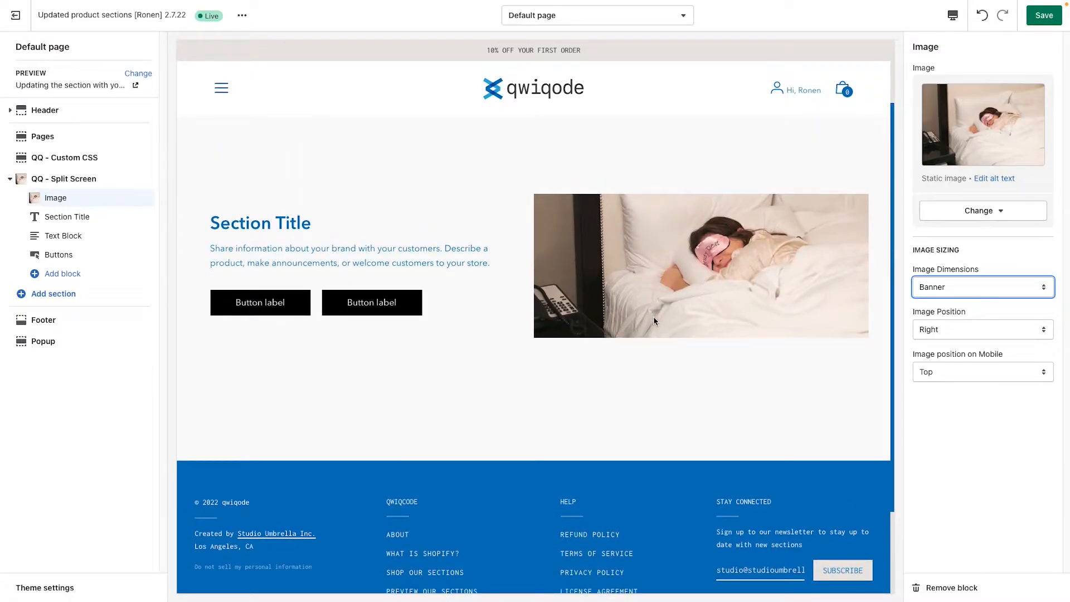
{"action": "left_click", "coordinate": [970, 288]}
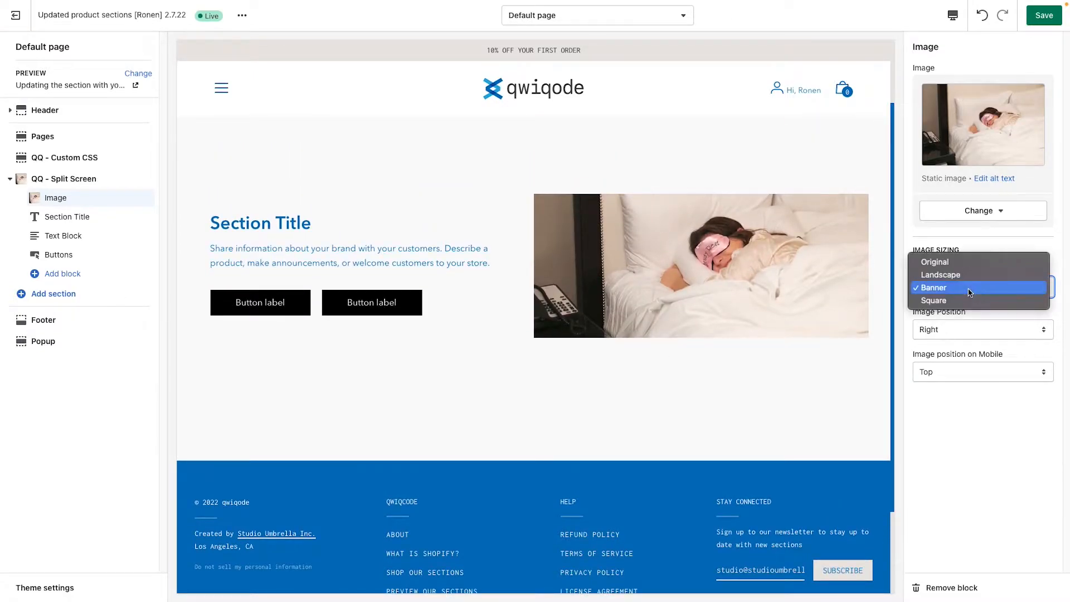
{"action": "left_click", "coordinate": [800, 322]}
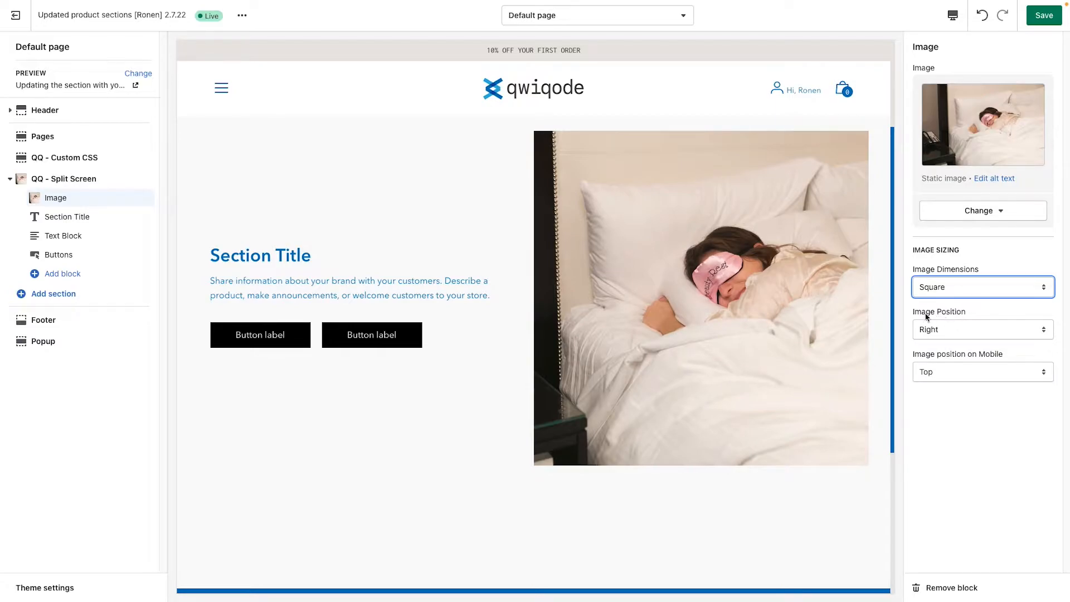
Step: Try the Left image position for the Split Screen section, and return it to Right
{"action": "left_click", "coordinate": [959, 327]}
{"action": "left_click", "coordinate": [961, 316]}
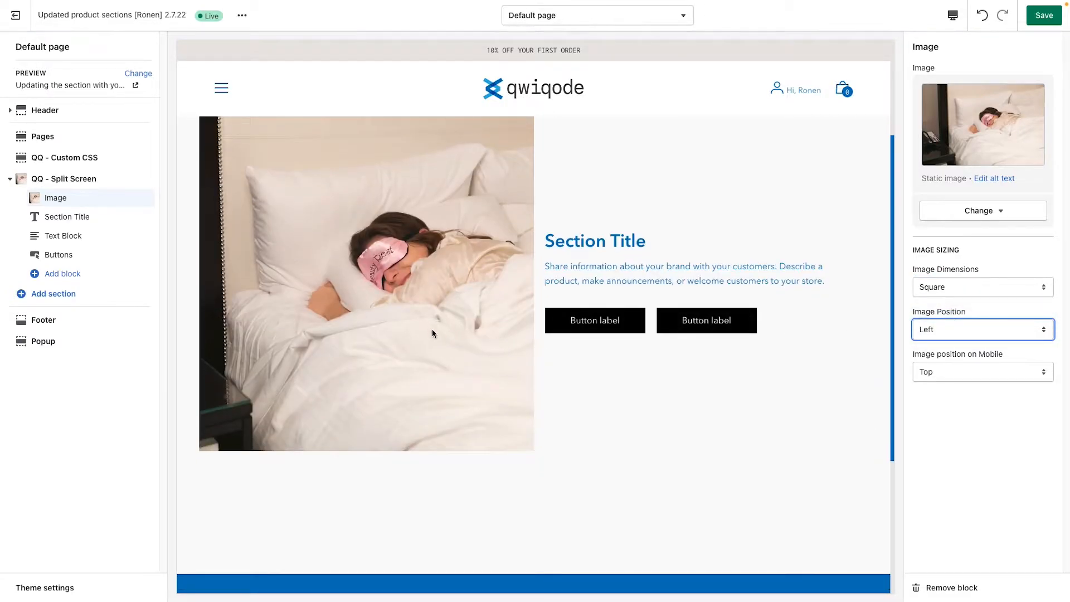
{"action": "left_click", "coordinate": [956, 327]}
{"action": "left_click", "coordinate": [948, 341]}
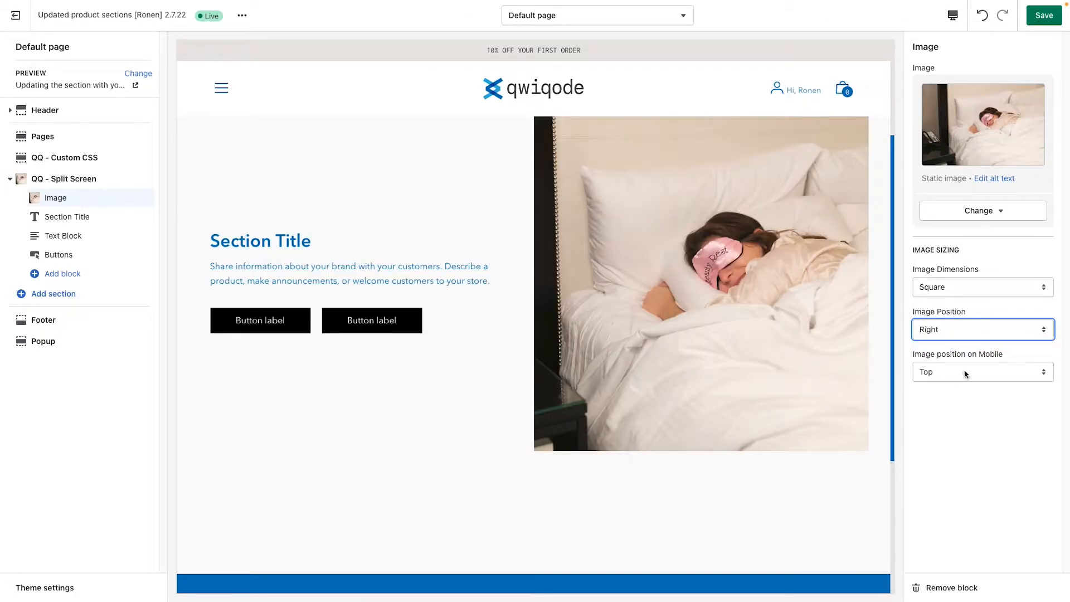
Step: Preview the page on mobile and try the Bottom setting for the image position on mobile
{"action": "left_click", "coordinate": [953, 15]}
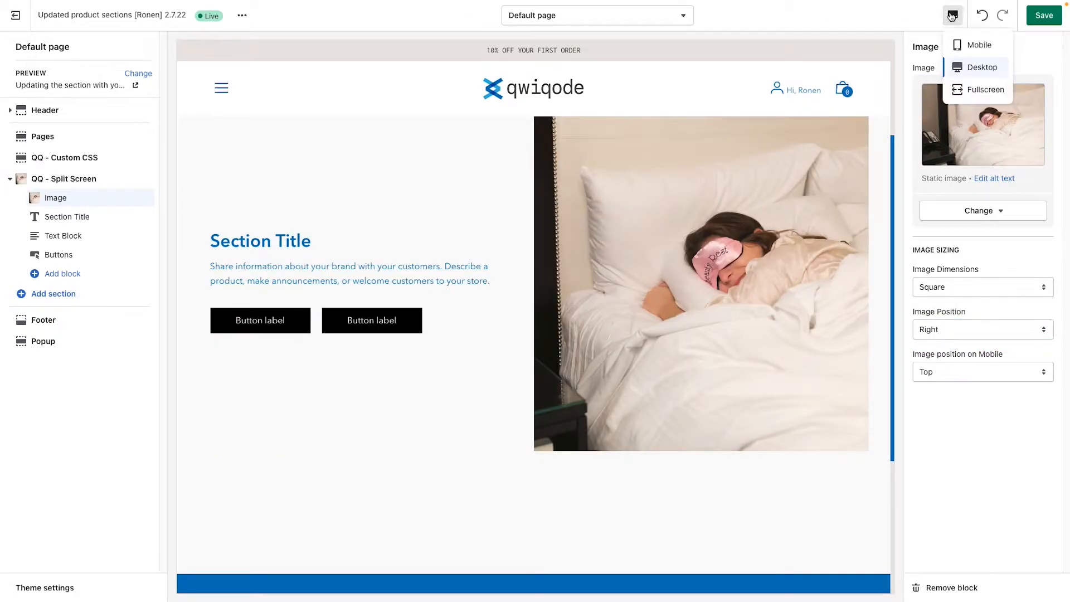
{"action": "left_click", "coordinate": [974, 49]}
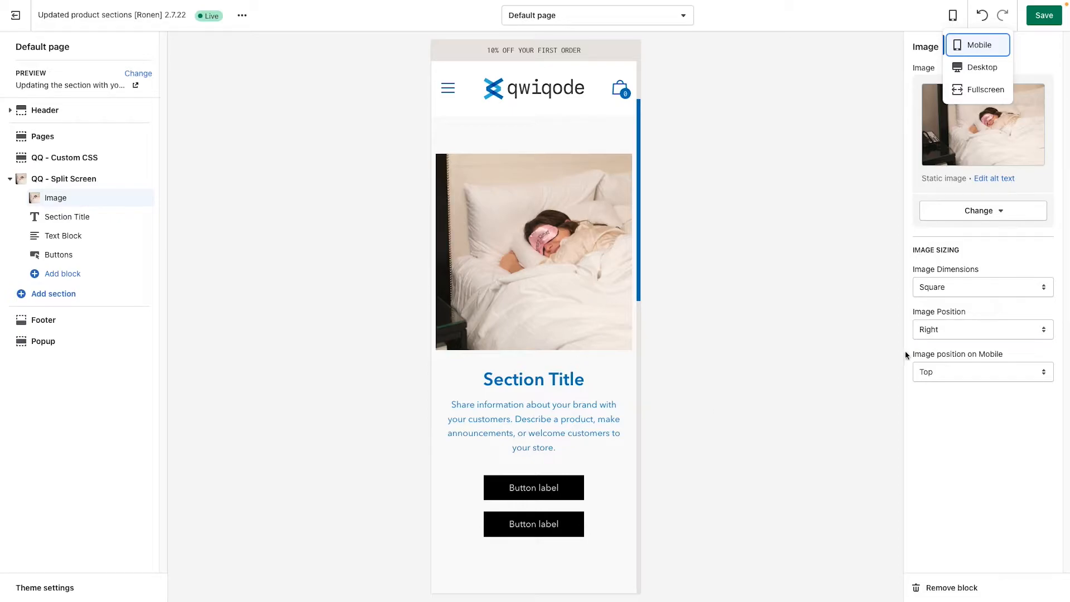
{"action": "left_click", "coordinate": [968, 375]}
{"action": "left_click", "coordinate": [971, 387]}
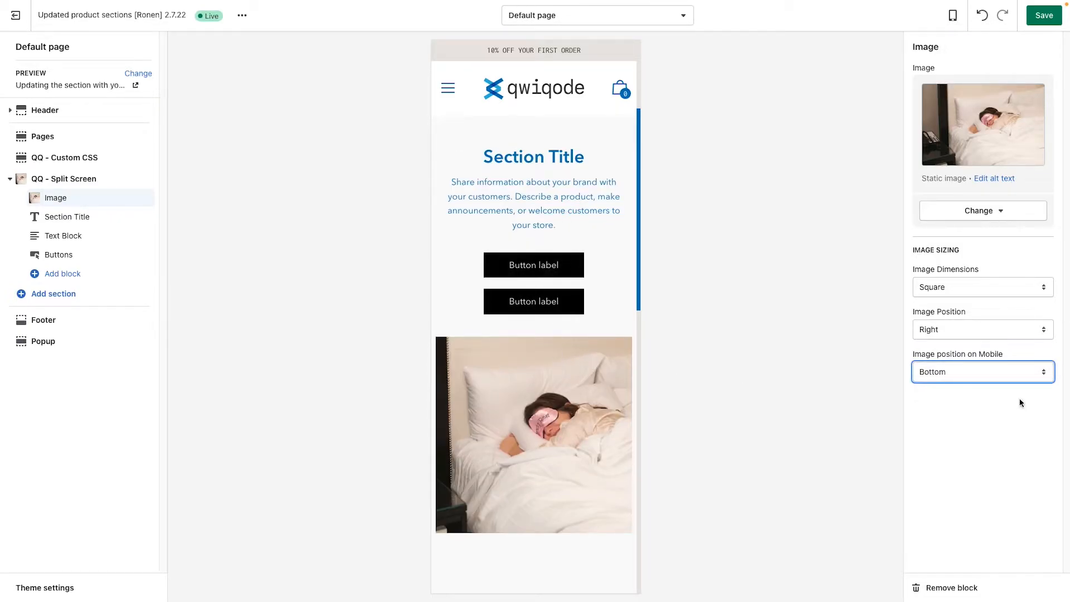
Step: Try hiding the image on mobile, restore its mobile position to Top, and return to the desktop preview
{"action": "left_click", "coordinate": [1003, 375]}
{"action": "left_click", "coordinate": [997, 387]}
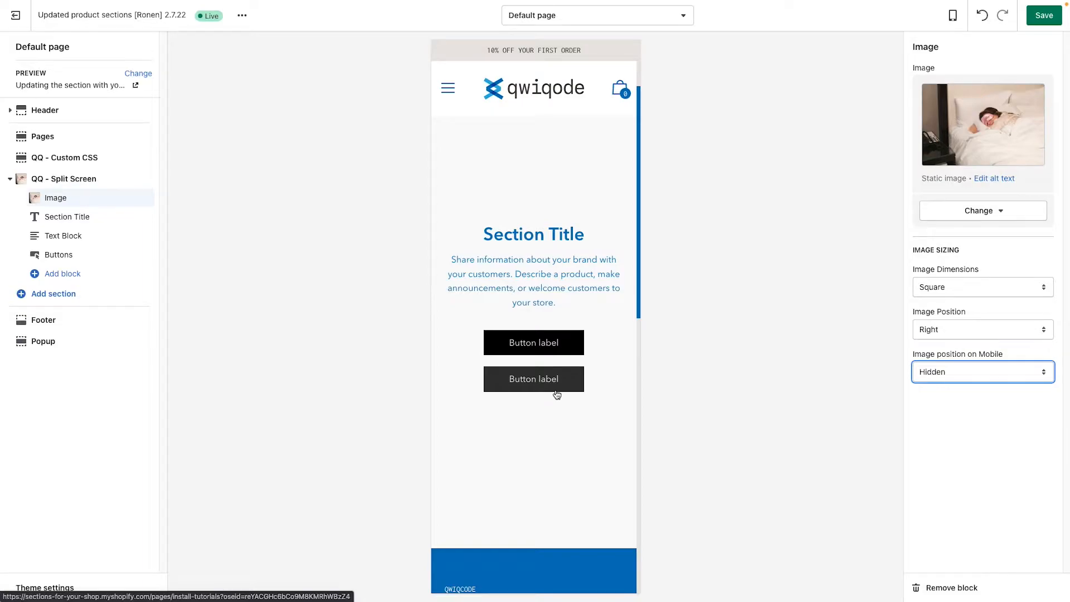
{"action": "left_click", "coordinate": [964, 374]}
{"action": "left_click", "coordinate": [965, 348]}
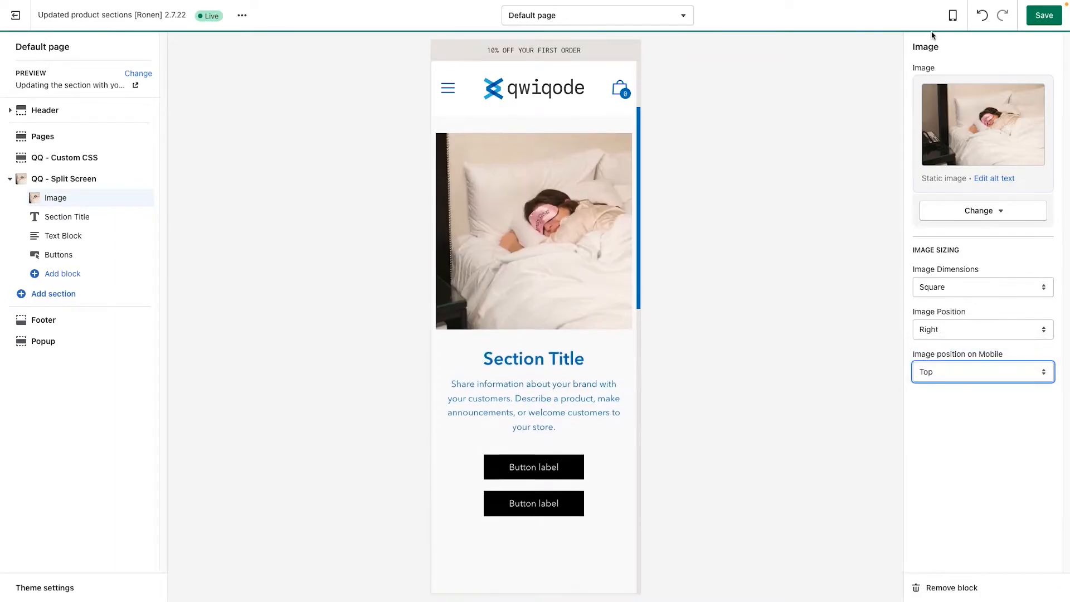
{"action": "left_click", "coordinate": [953, 15]}
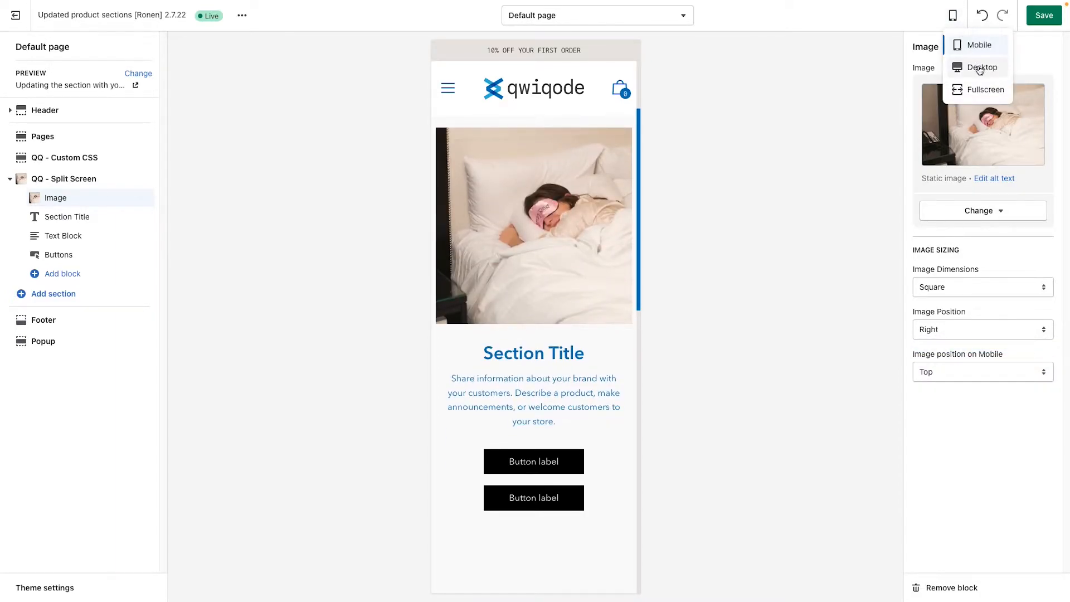
{"action": "left_click", "coordinate": [981, 68]}
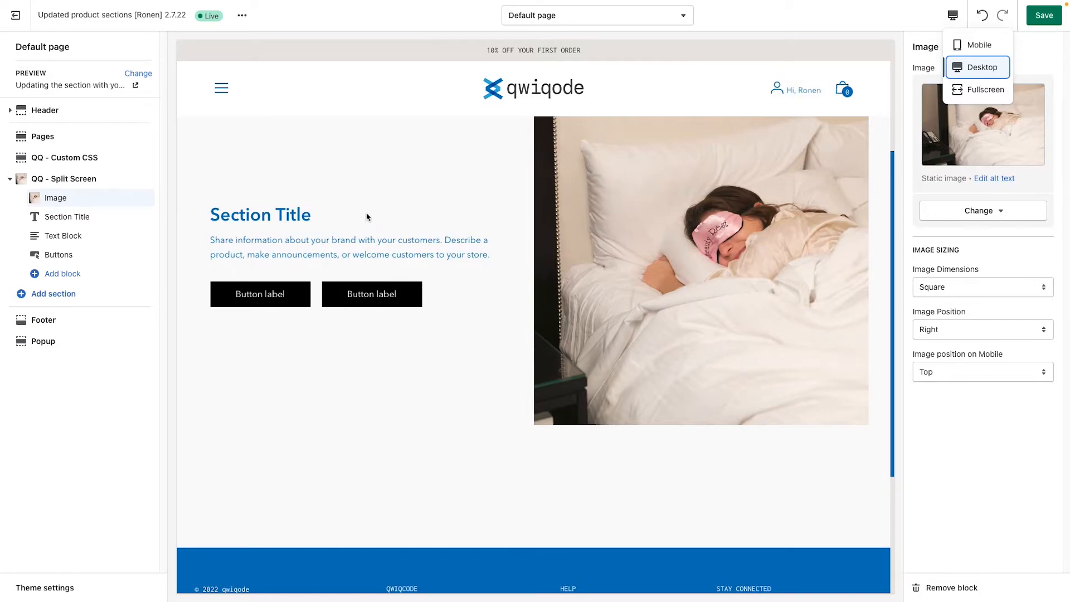
Step: Try H3 as the HTML element of the Section Title block, and set it back to H2
{"action": "left_click", "coordinate": [82, 222]}
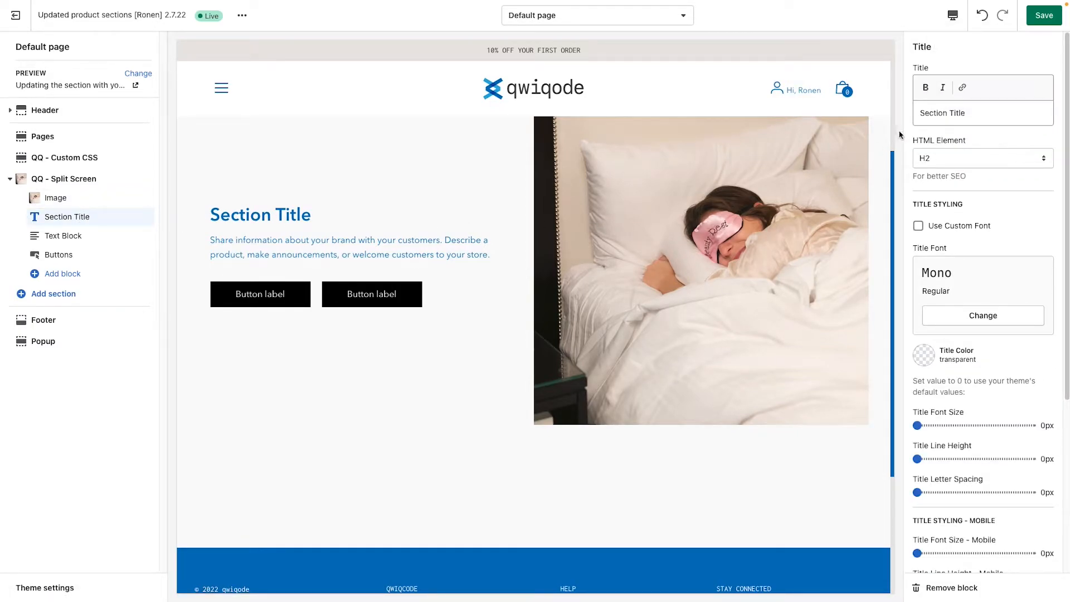
{"action": "left_click", "coordinate": [973, 114]}
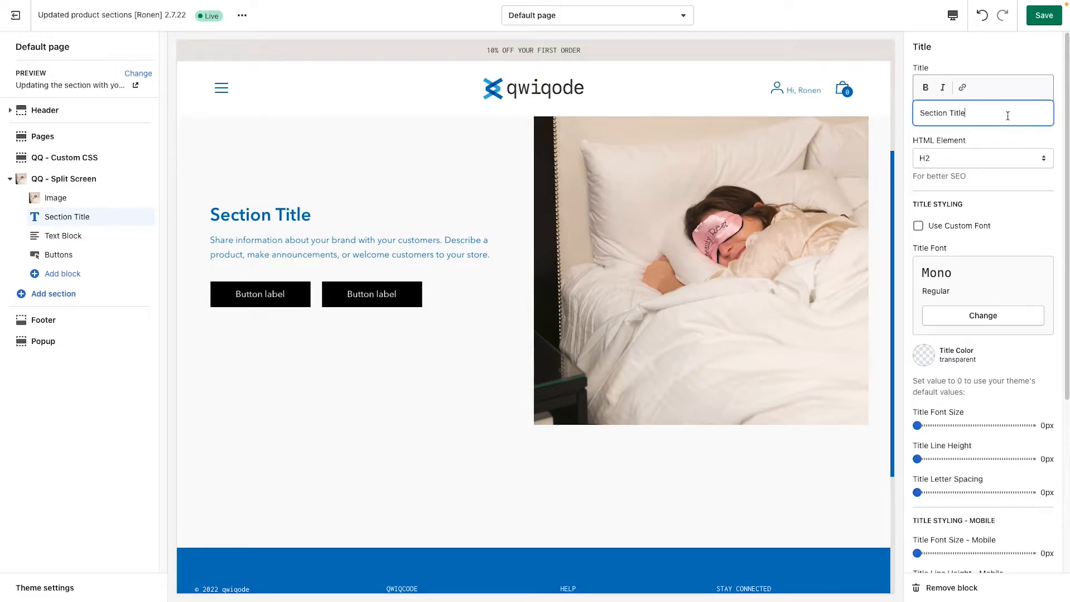
{"action": "left_click_drag", "start_coordinate": [979, 115], "coordinate": [908, 114]}
{"action": "left_click", "coordinate": [965, 161]}
{"action": "left_click", "coordinate": [962, 171]}
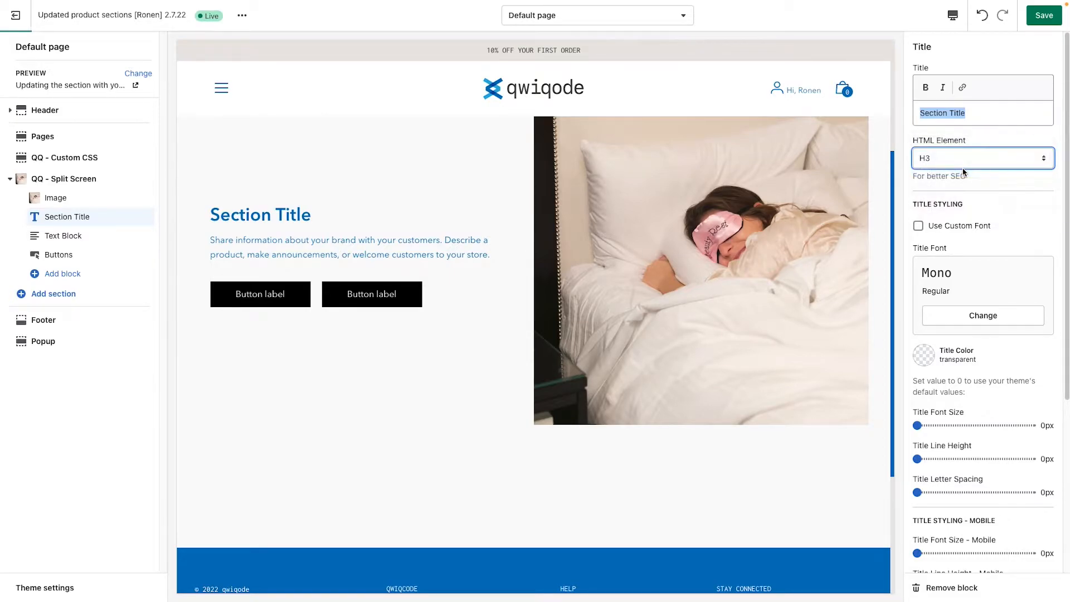
{"action": "left_click", "coordinate": [948, 157]}
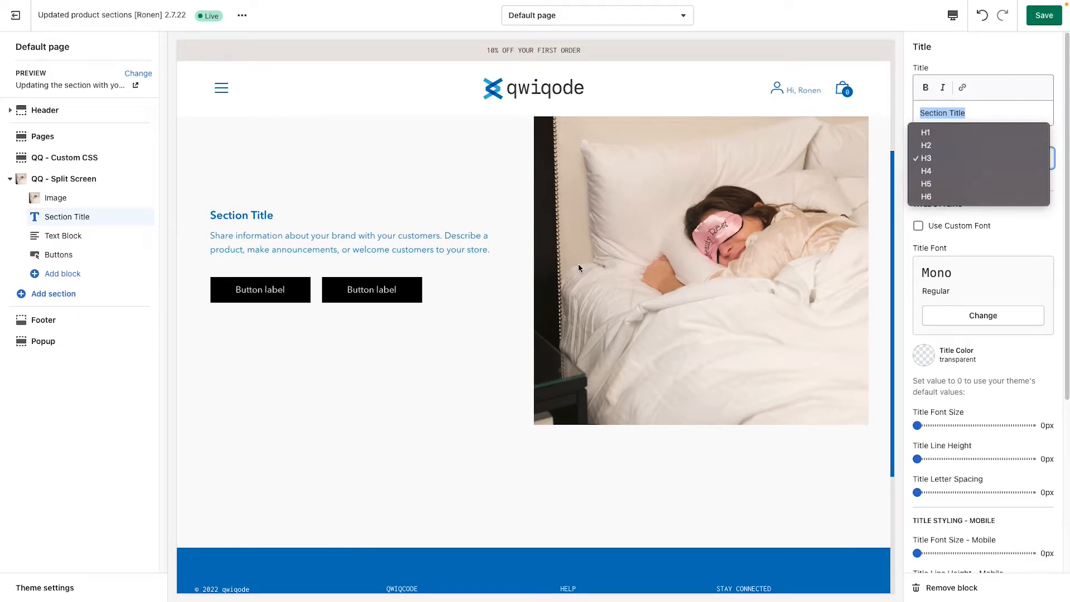
{"action": "left_click", "coordinate": [955, 145]}
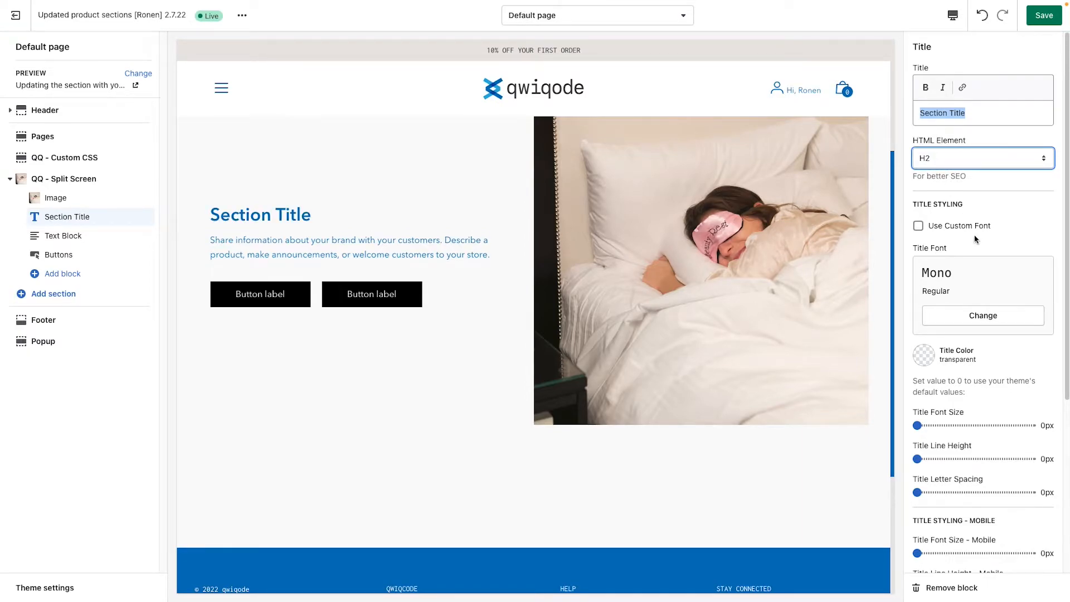
Step: Try the custom font option on the section title, browse the available fonts without choosing one, and turn the option off again
{"action": "scroll", "coordinate": [974, 234], "scroll_direction": "down", "scroll_amount": 1}
{"action": "scroll", "coordinate": [974, 236], "scroll_direction": "down", "scroll_amount": 1}
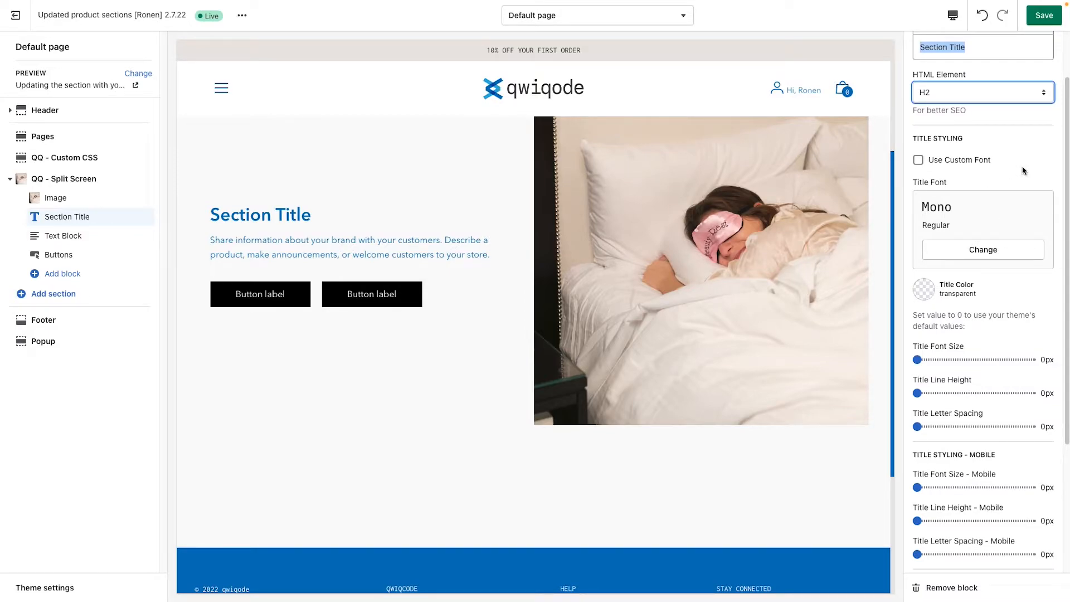
{"action": "left_click", "coordinate": [959, 162]}
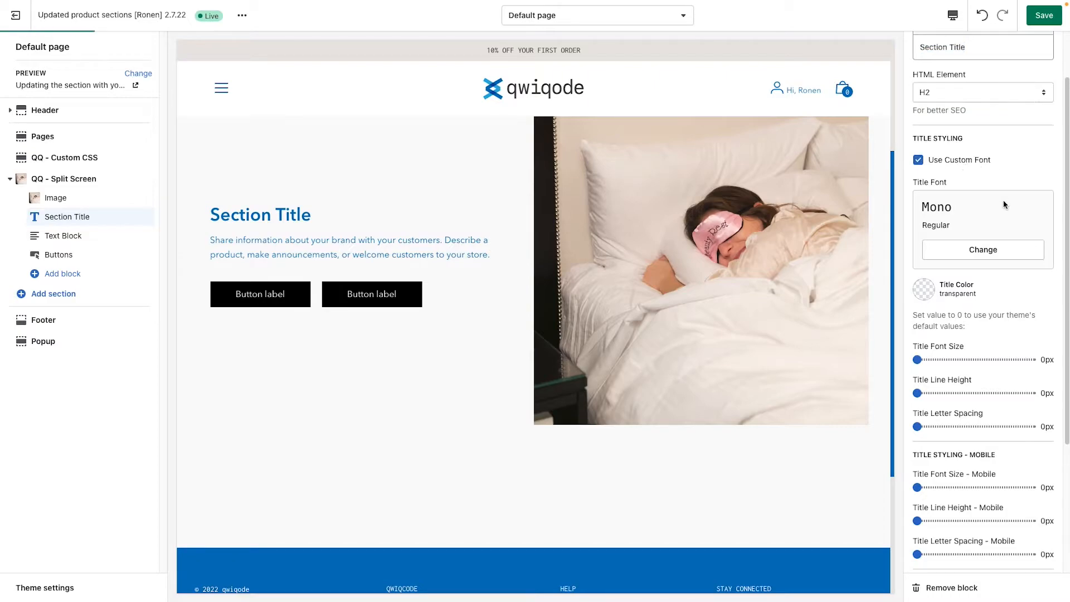
{"action": "left_click", "coordinate": [982, 250]}
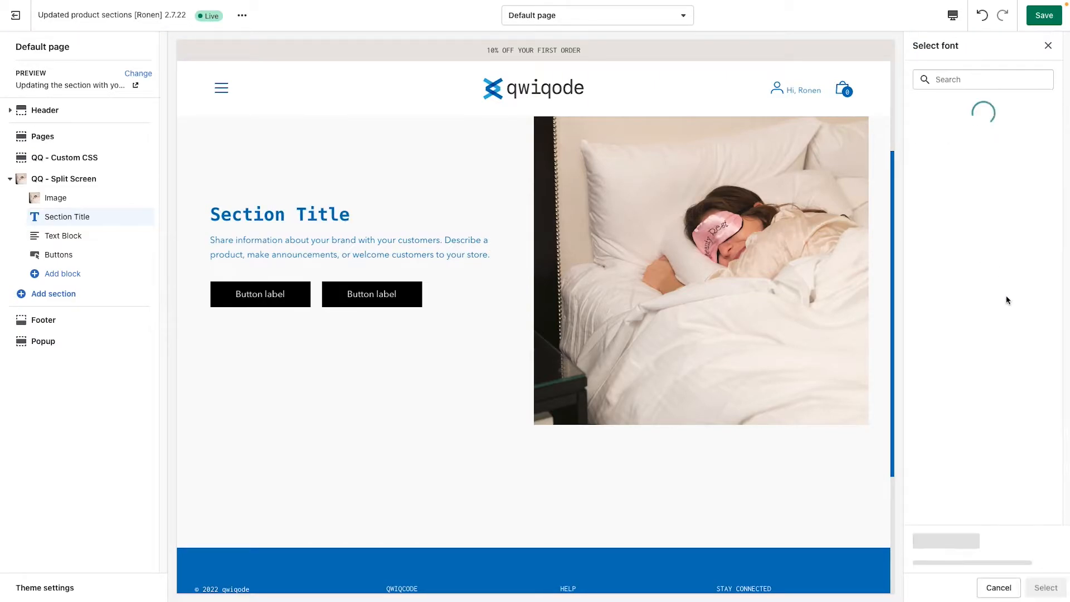
{"action": "scroll", "coordinate": [980, 379], "scroll_direction": "down", "scroll_amount": 4}
{"action": "scroll", "coordinate": [979, 381], "scroll_direction": "down", "scroll_amount": 1}
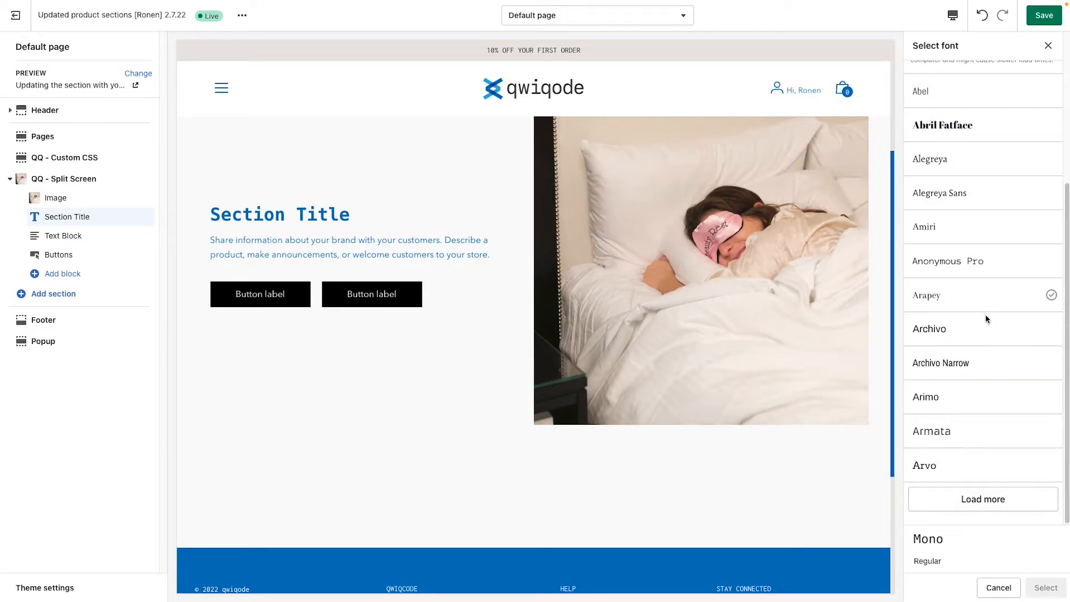
{"action": "scroll", "coordinate": [1018, 490], "scroll_direction": "up", "scroll_amount": 2}
{"action": "left_click", "coordinate": [998, 588]}
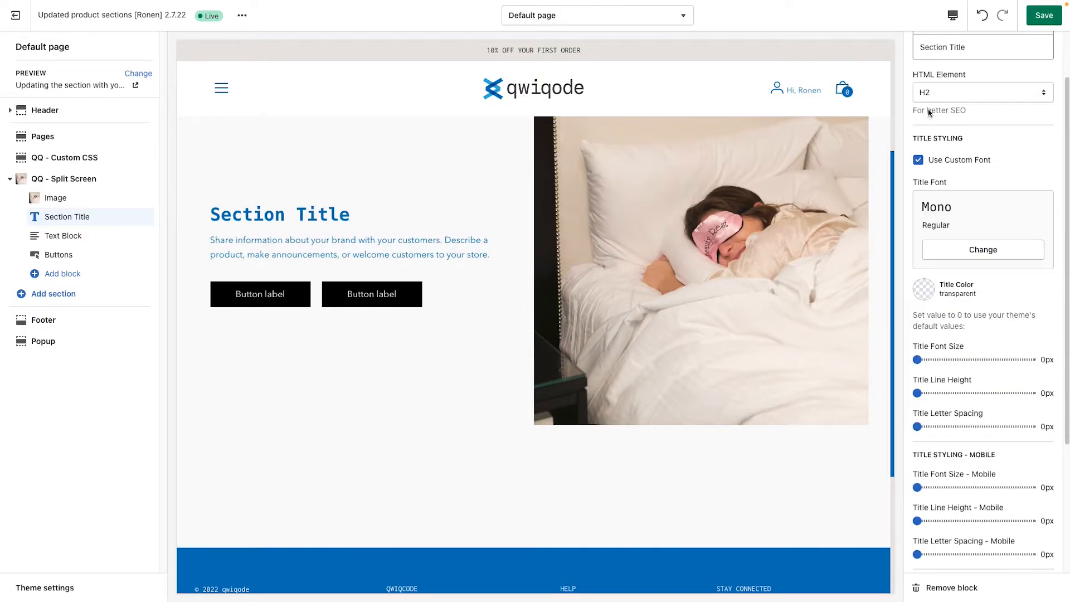
{"action": "left_click", "coordinate": [918, 160]}
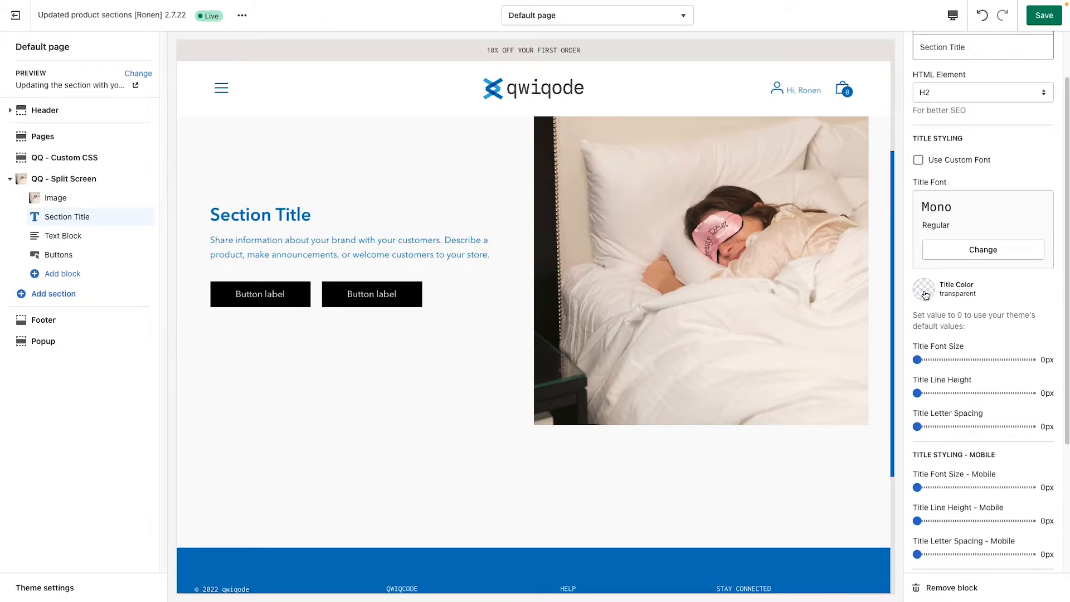
{"action": "scroll", "coordinate": [949, 338], "scroll_direction": "down", "scroll_amount": 1}
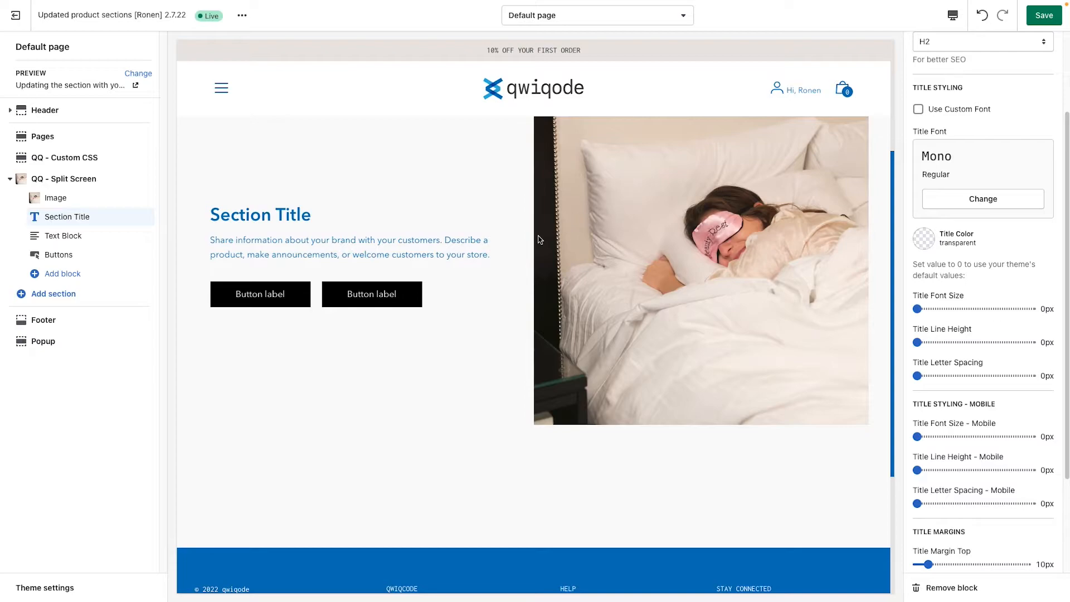
Step: Try a font size of 29px on the section title and set it back to 0px
{"action": "left_click_drag", "start_coordinate": [918, 309], "coordinate": [949, 309]}
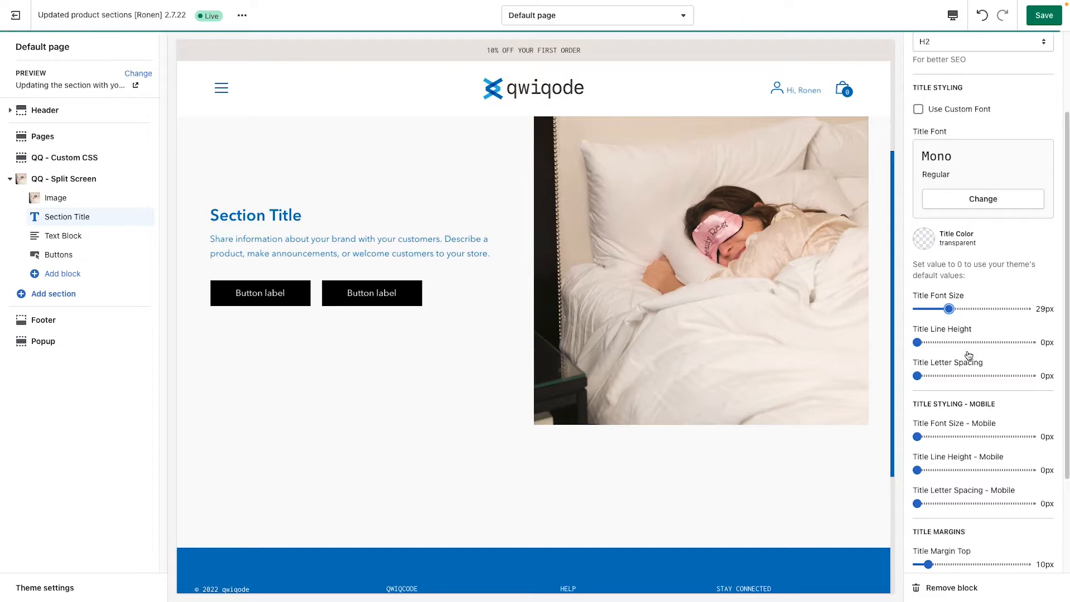
{"action": "mouse_move", "coordinate": [918, 375]}
{"action": "left_mouse_down"}
{"action": "mouse_move", "coordinate": [943, 374]}
{"action": "mouse_move", "coordinate": [917, 376]}
{"action": "left_mouse_up"}
{"action": "left_click_drag", "start_coordinate": [949, 308], "coordinate": [916, 309]}
Step: Set the section title's bottom margin to 22px
{"action": "scroll", "coordinate": [981, 390], "scroll_direction": "down", "scroll_amount": 1}
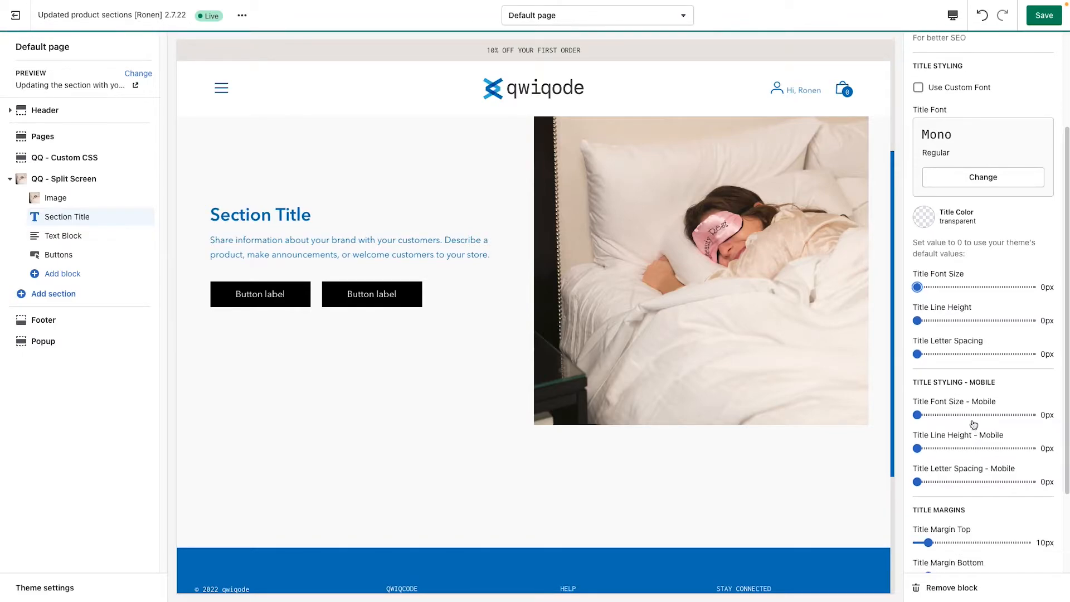
{"action": "scroll", "coordinate": [975, 419], "scroll_direction": "down", "scroll_amount": 1}
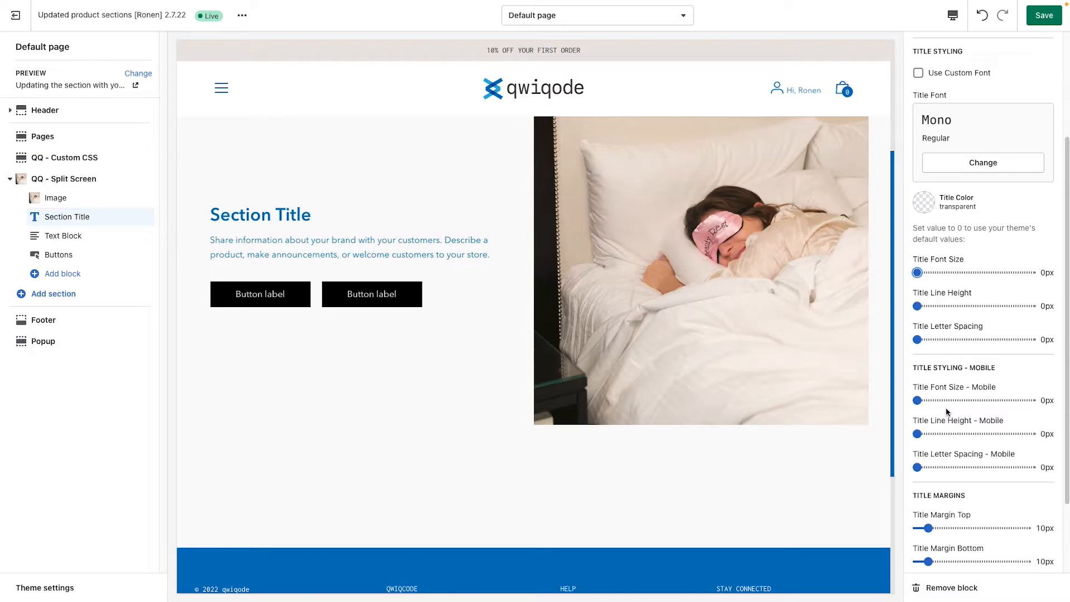
{"action": "scroll", "coordinate": [985, 416], "scroll_direction": "down", "scroll_amount": 3}
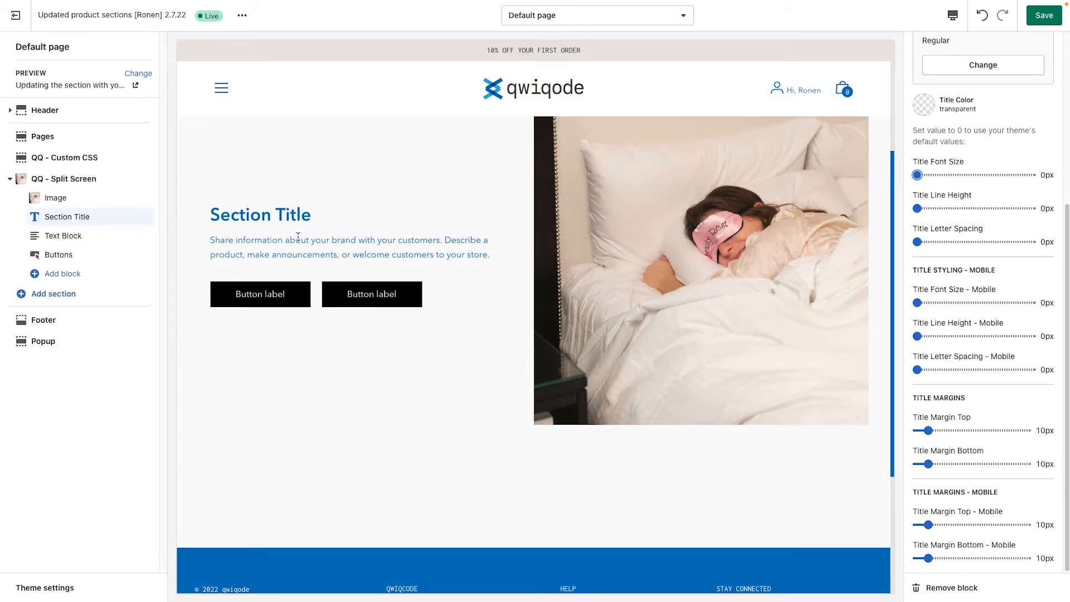
{"action": "left_click_drag", "start_coordinate": [224, 242], "coordinate": [342, 240]}
{"action": "left_click", "coordinate": [432, 249]}
{"action": "mouse_move", "coordinate": [927, 464]}
{"action": "left_mouse_down"}
{"action": "mouse_move", "coordinate": [966, 464]}
{"action": "mouse_move", "coordinate": [941, 464]}
{"action": "left_mouse_up"}
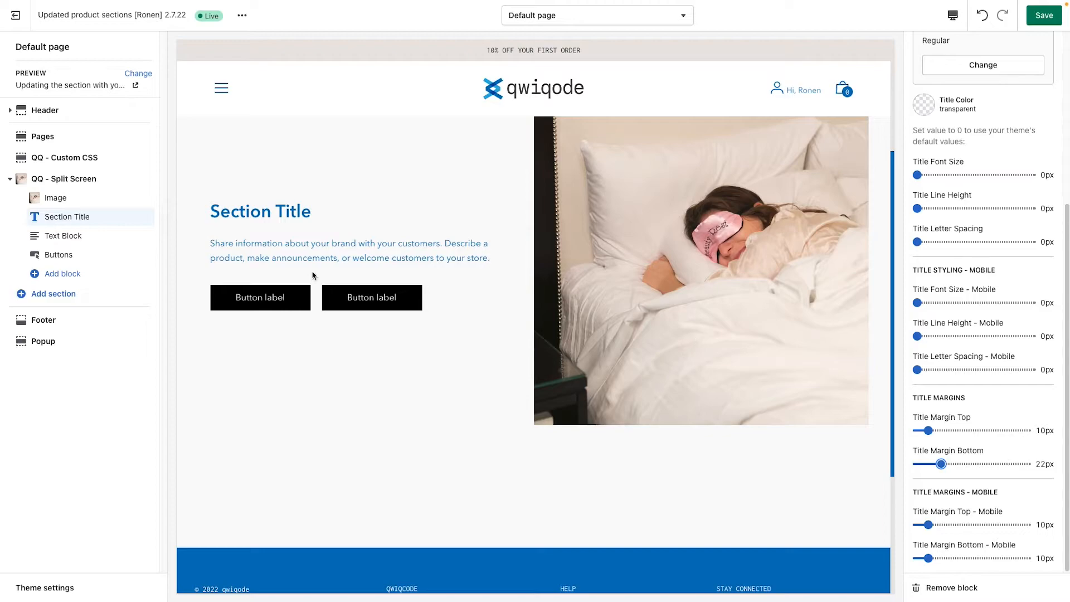
Step: Add a Subtitle block to the QQ - Split Screen section and move it above the Section Title block
{"action": "left_click", "coordinate": [82, 274]}
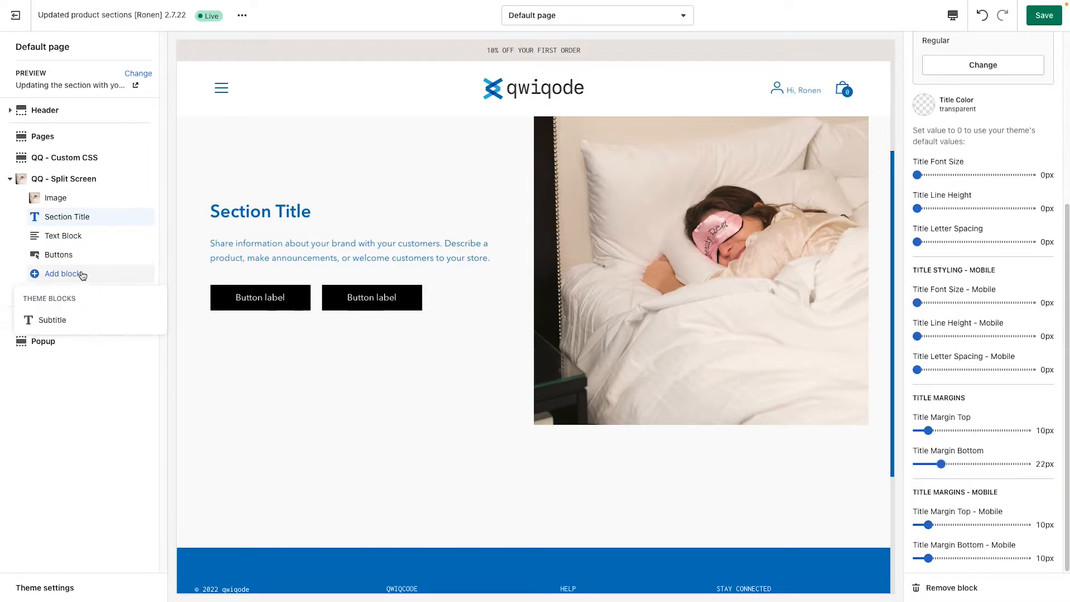
{"action": "left_click", "coordinate": [63, 322]}
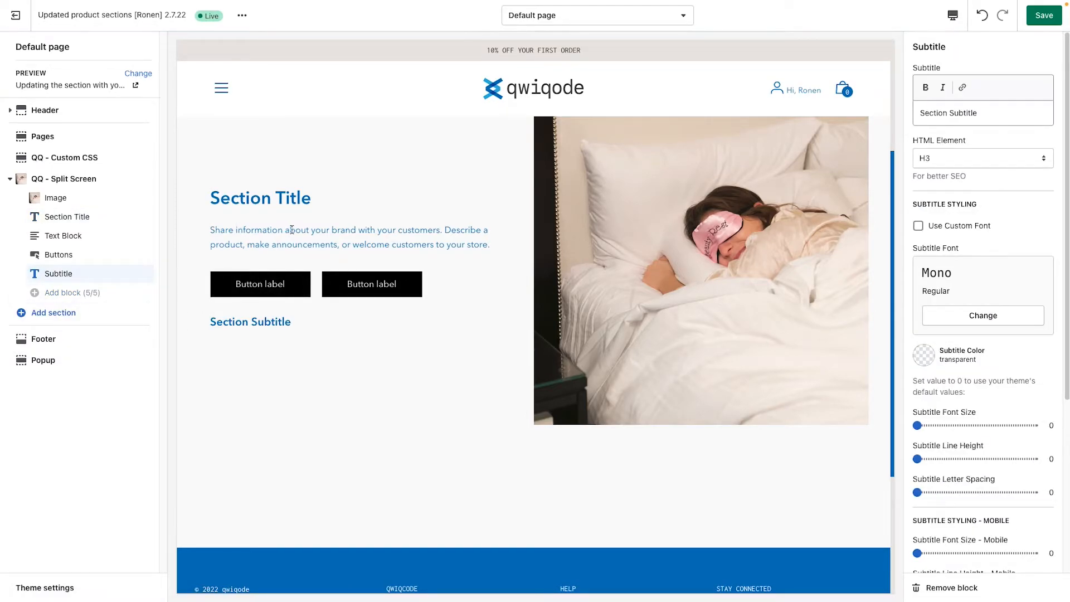
{"action": "left_click_drag", "start_coordinate": [146, 273], "coordinate": [139, 216]}
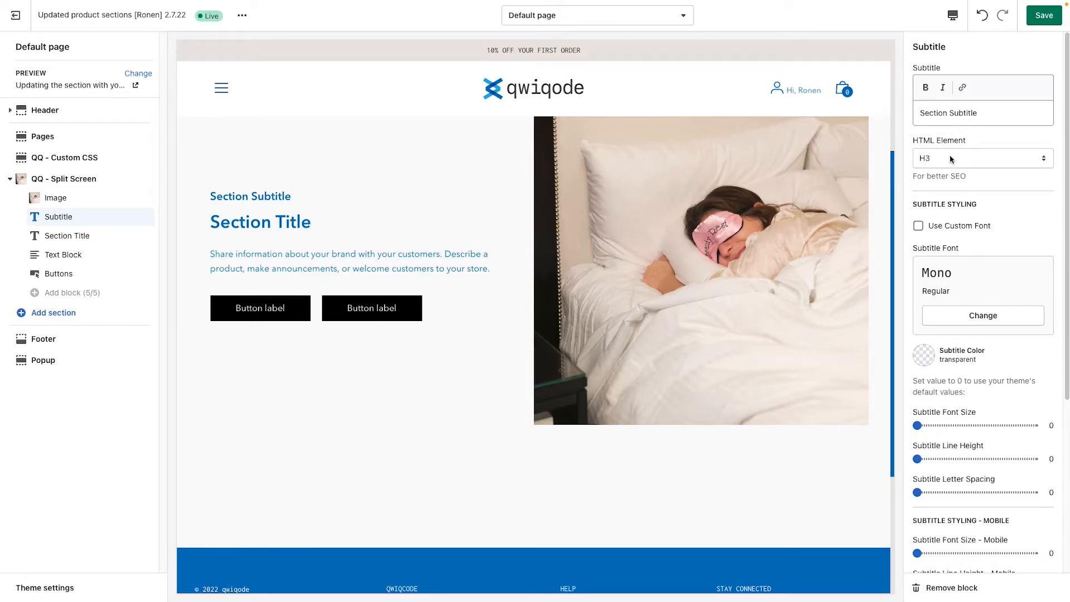
Step: Set the subtitle's font size to 14 and look through its remaining styling and margin settings
{"action": "left_click_drag", "start_coordinate": [916, 426], "coordinate": [933, 425]}
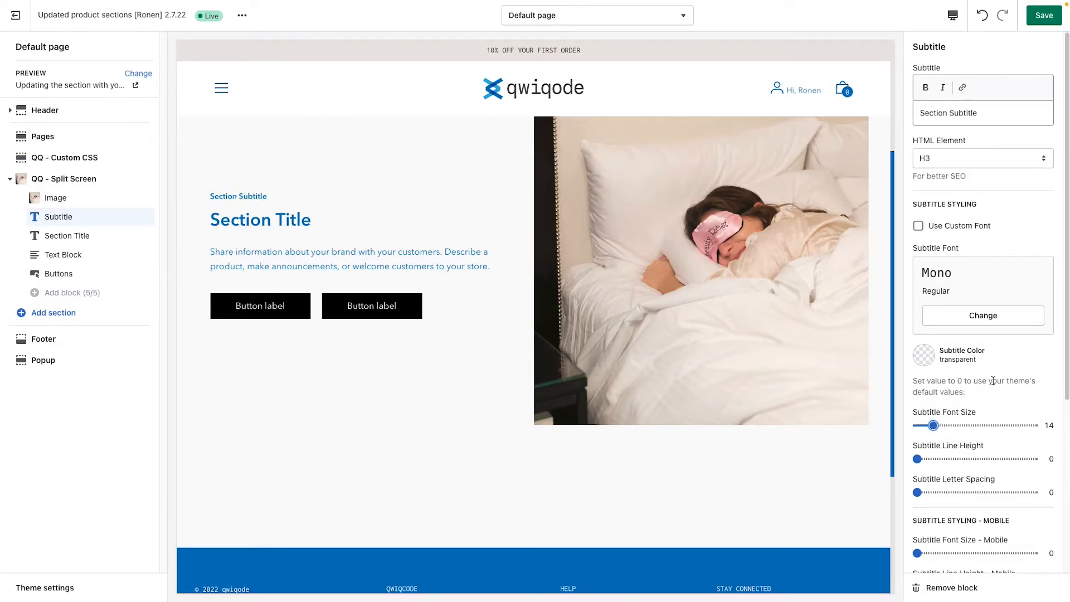
{"action": "scroll", "coordinate": [992, 517], "scroll_direction": "down", "scroll_amount": 4}
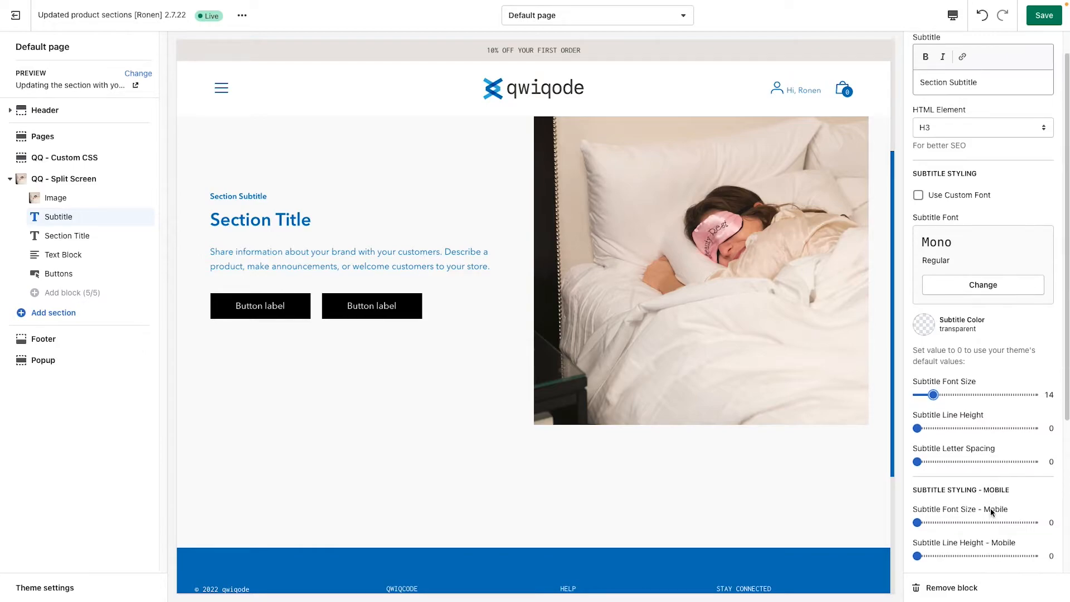
{"action": "scroll", "coordinate": [988, 449], "scroll_direction": "down", "scroll_amount": 1}
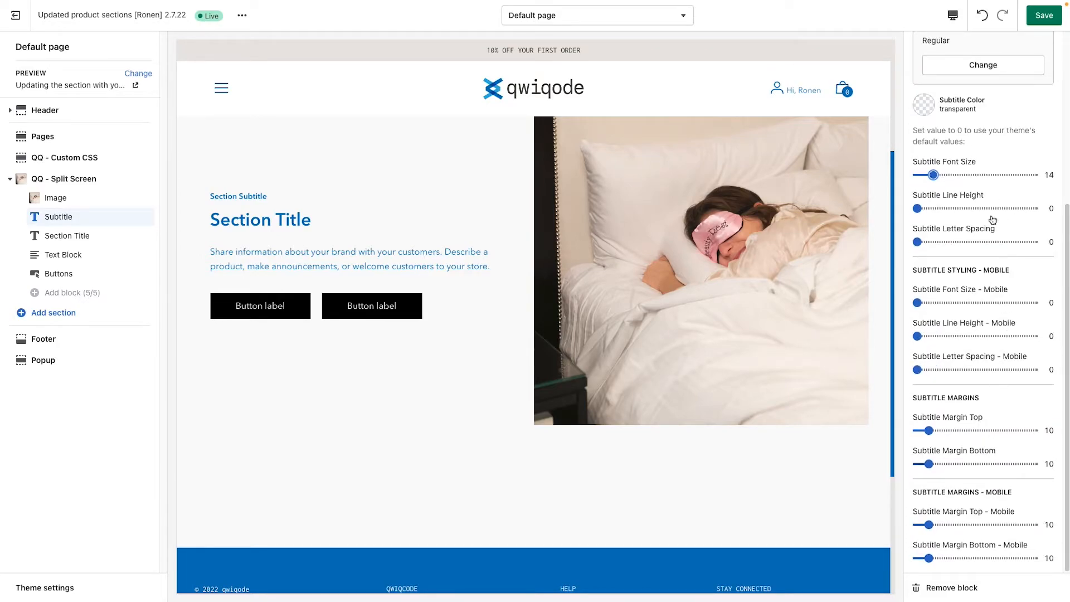
{"action": "scroll", "coordinate": [1003, 279], "scroll_direction": "up", "scroll_amount": 5}
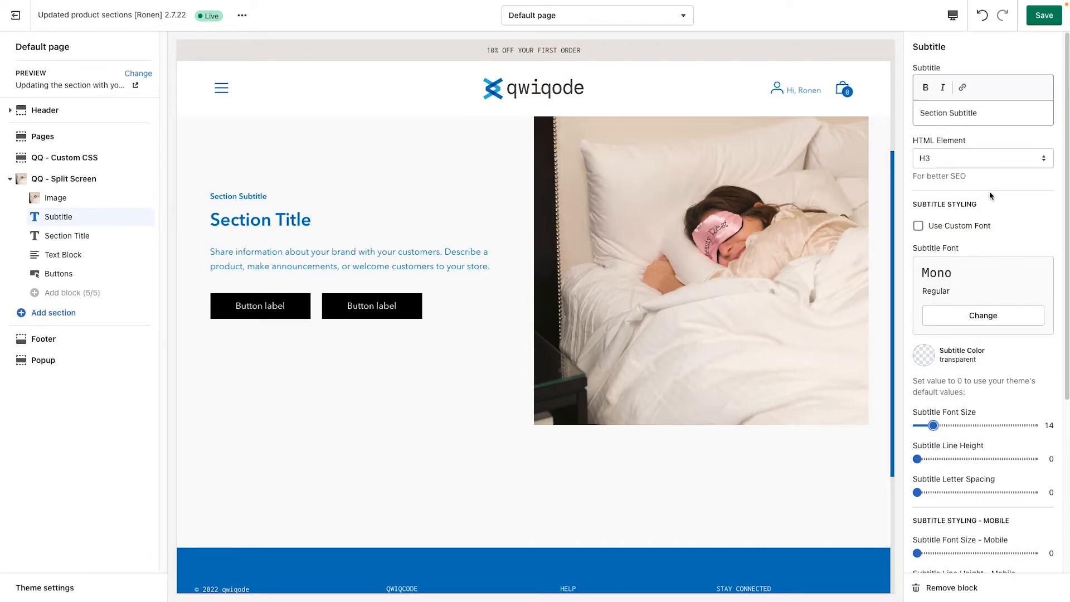
Step: Try bold formatting on the word "information" in the Text Block, and remove it again
{"action": "left_click", "coordinate": [84, 254]}
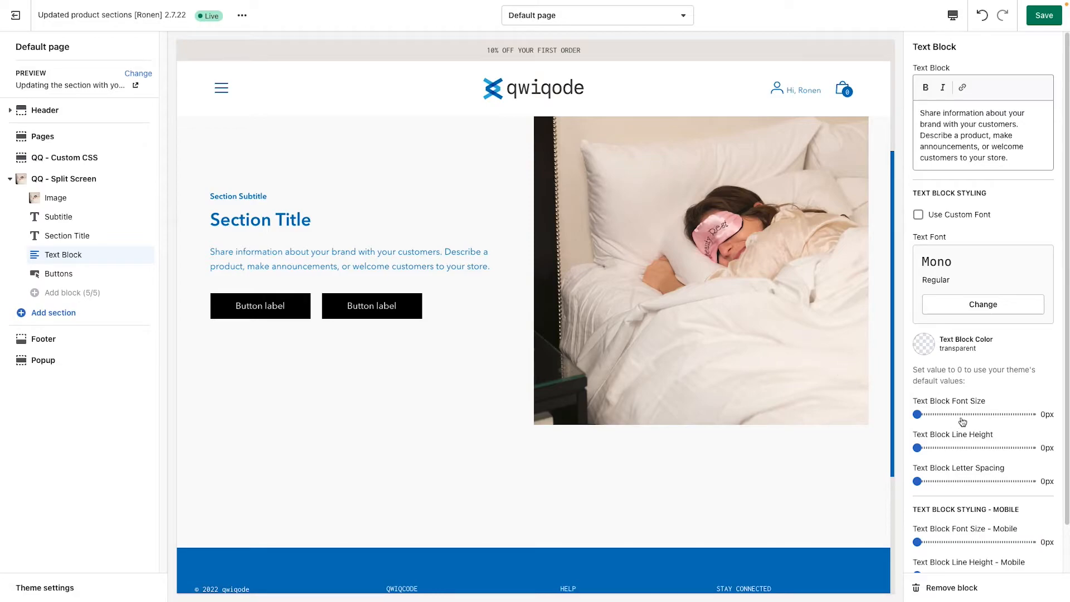
{"action": "left_click_drag", "start_coordinate": [917, 113], "coordinate": [1023, 160]}
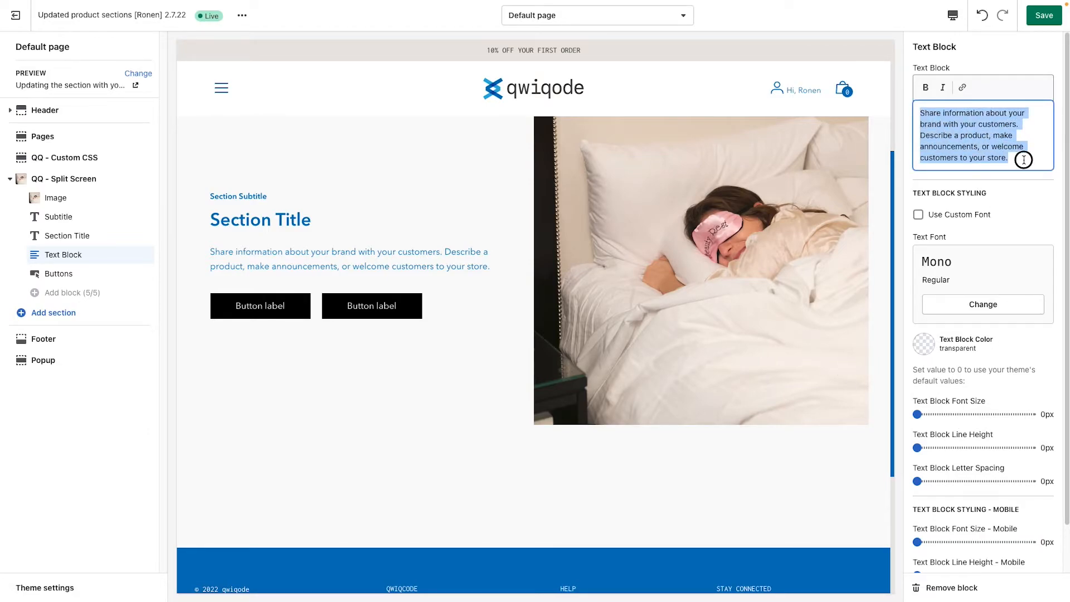
{"action": "left_click", "coordinate": [1024, 160]}
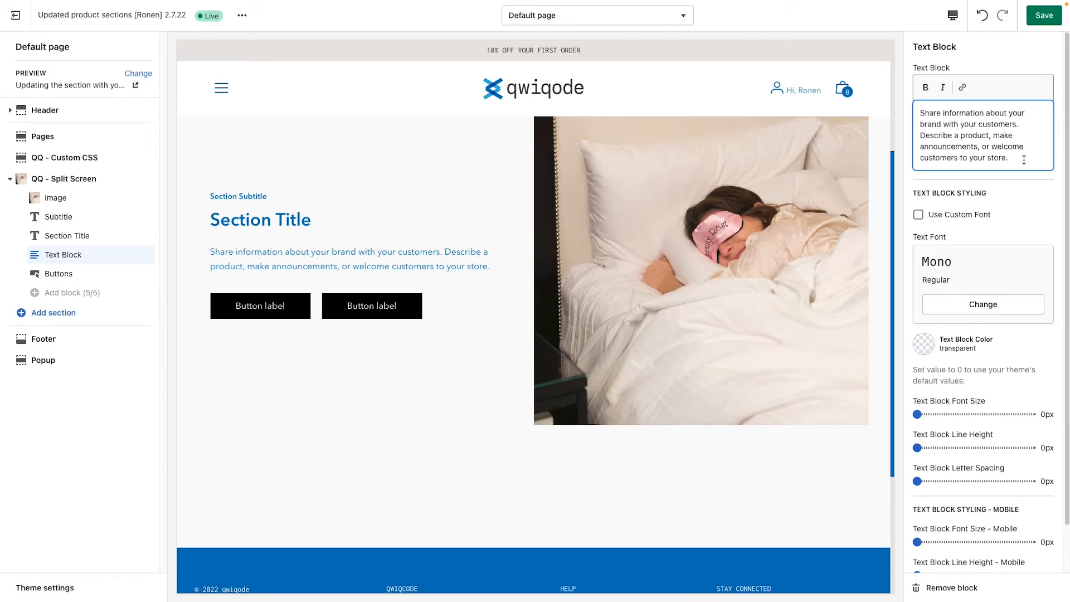
{"action": "double_click", "coordinate": [964, 113]}
{"action": "left_click", "coordinate": [926, 87]}
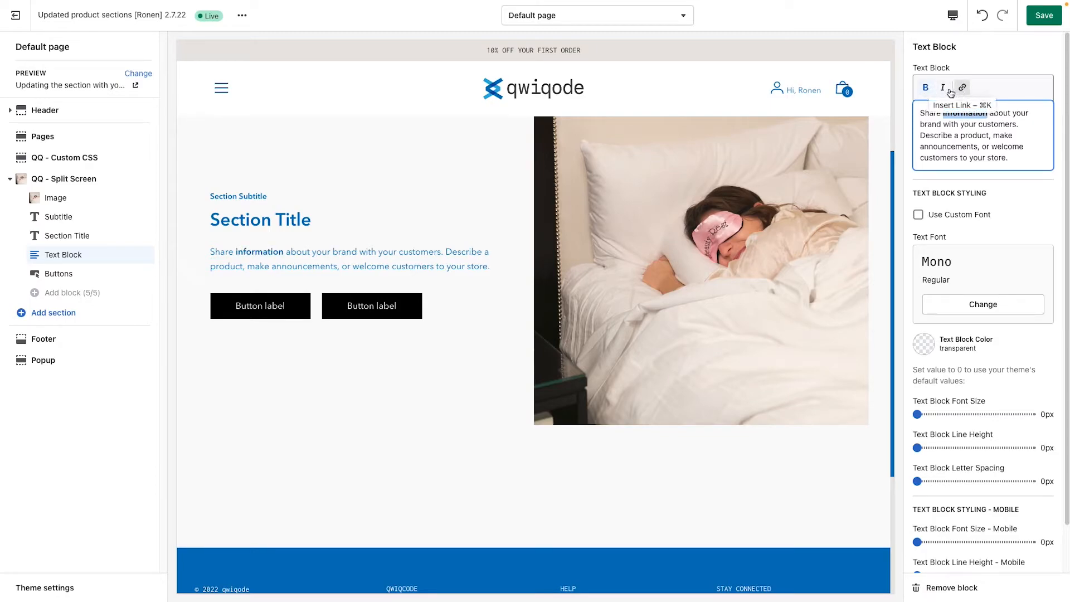
{"action": "left_click", "coordinate": [925, 88]}
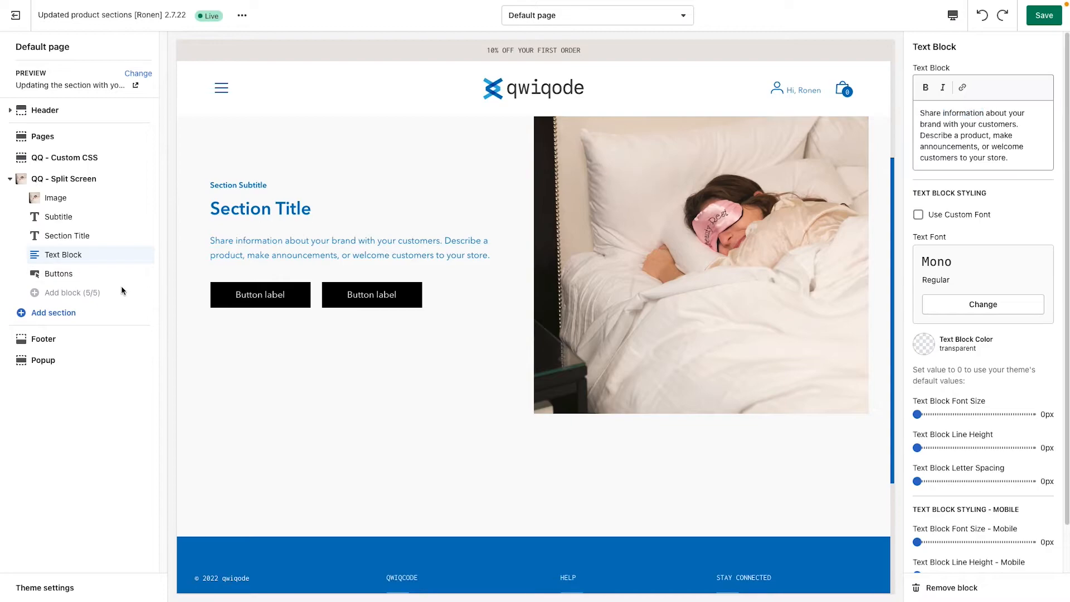
Step: Change the label of Button 1 in the Buttons block to READ MORE
{"action": "left_click", "coordinate": [89, 279]}
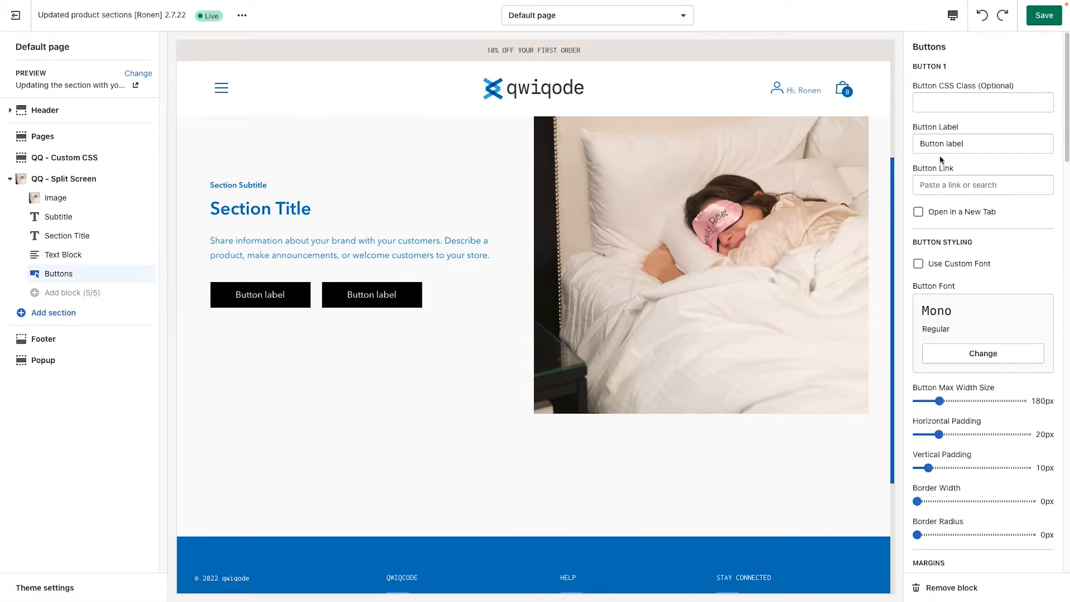
{"action": "left_click", "coordinate": [976, 143]}
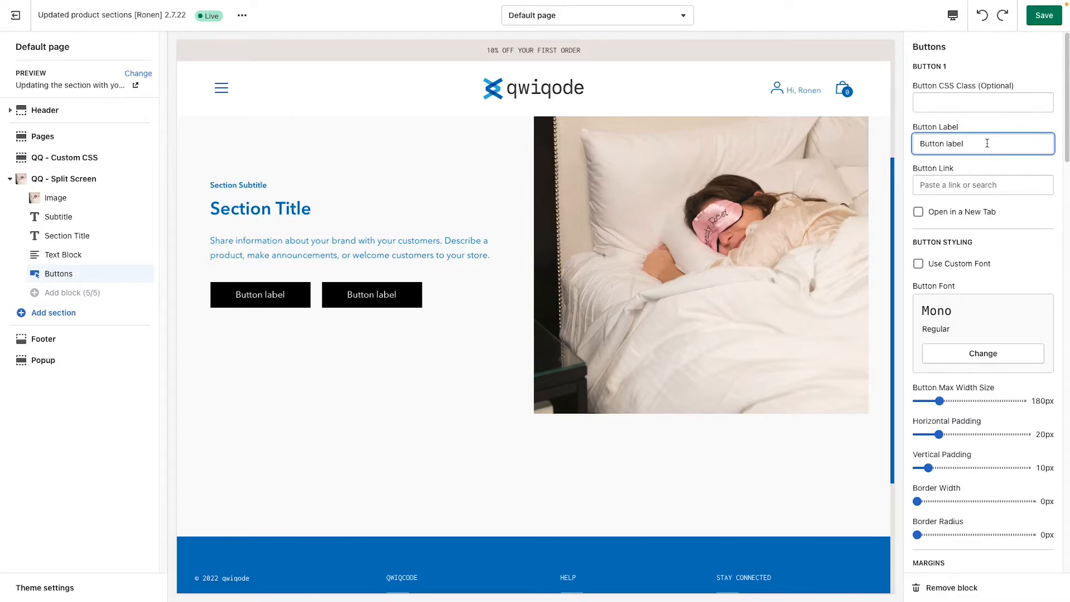
{"action": "left_click_drag", "start_coordinate": [988, 143], "coordinate": [813, 146]}
{"action": "type", "text": "READ MORE"}
{"action": "left_click", "coordinate": [934, 103]}
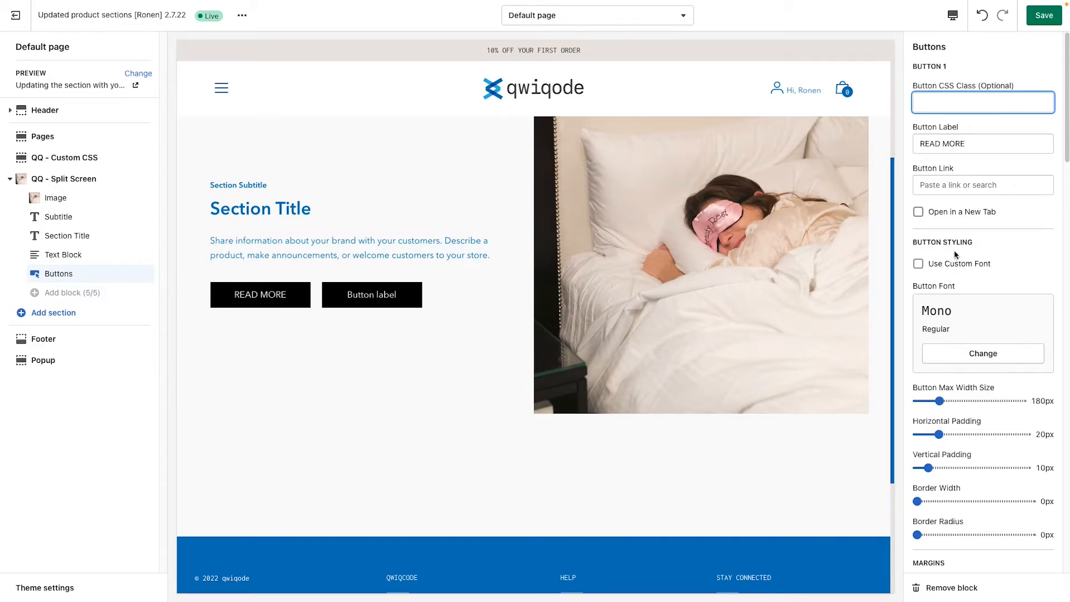
Step: Set Button 1's maximum width to 200px and its vertical padding to 20px
{"action": "scroll", "coordinate": [944, 435], "scroll_direction": "down", "scroll_amount": 1}
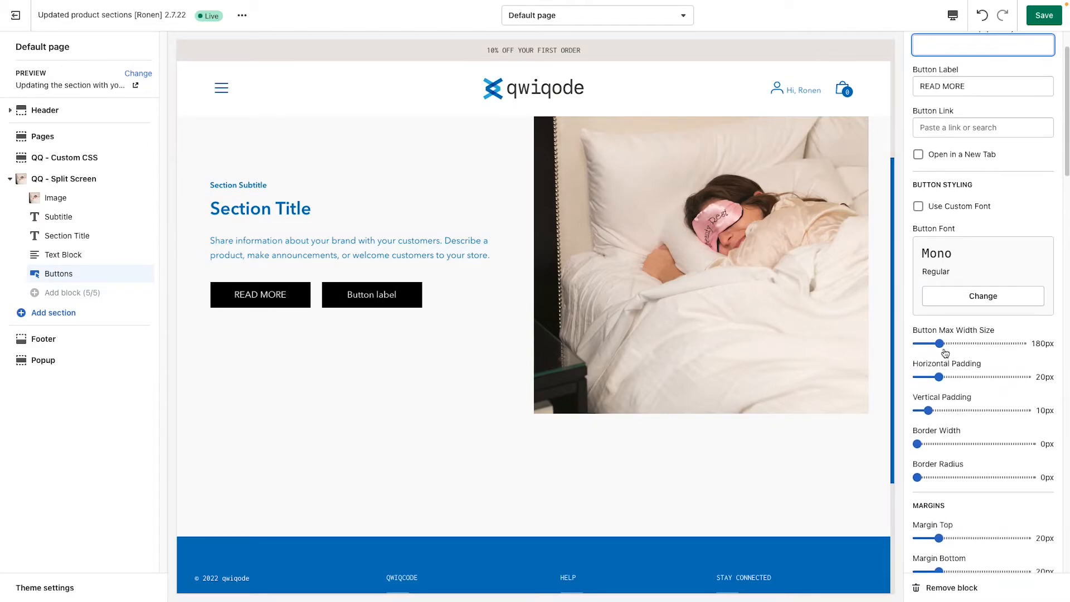
{"action": "mouse_move", "coordinate": [943, 343]}
{"action": "left_mouse_down"}
{"action": "mouse_move", "coordinate": [959, 342]}
{"action": "mouse_move", "coordinate": [942, 343]}
{"action": "left_mouse_up"}
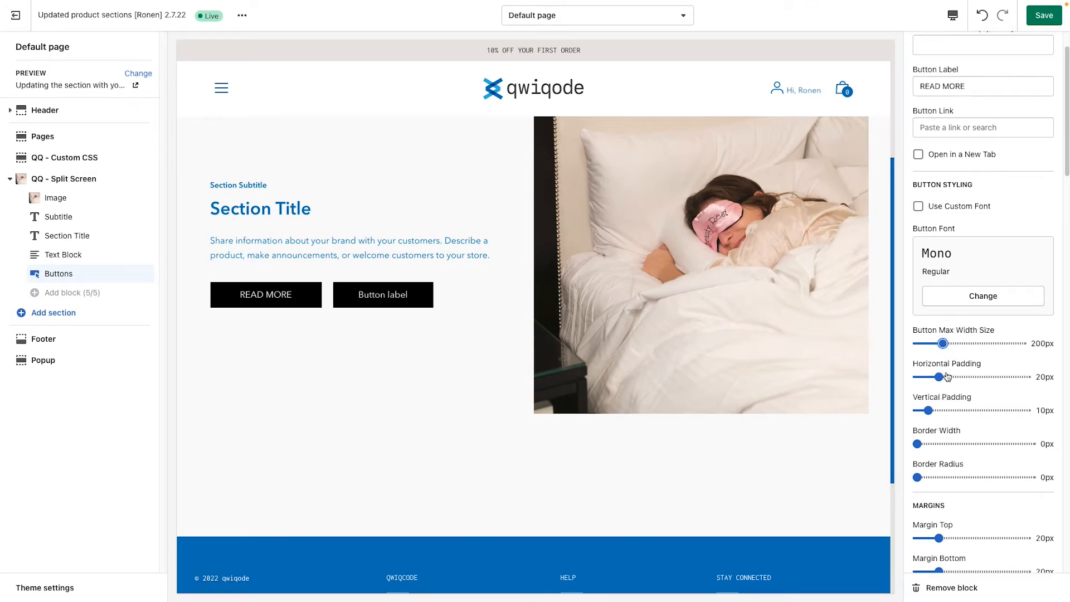
{"action": "mouse_move", "coordinate": [928, 410]}
{"action": "left_mouse_down"}
{"action": "mouse_move", "coordinate": [963, 411]}
{"action": "mouse_move", "coordinate": [939, 410]}
{"action": "left_mouse_up"}
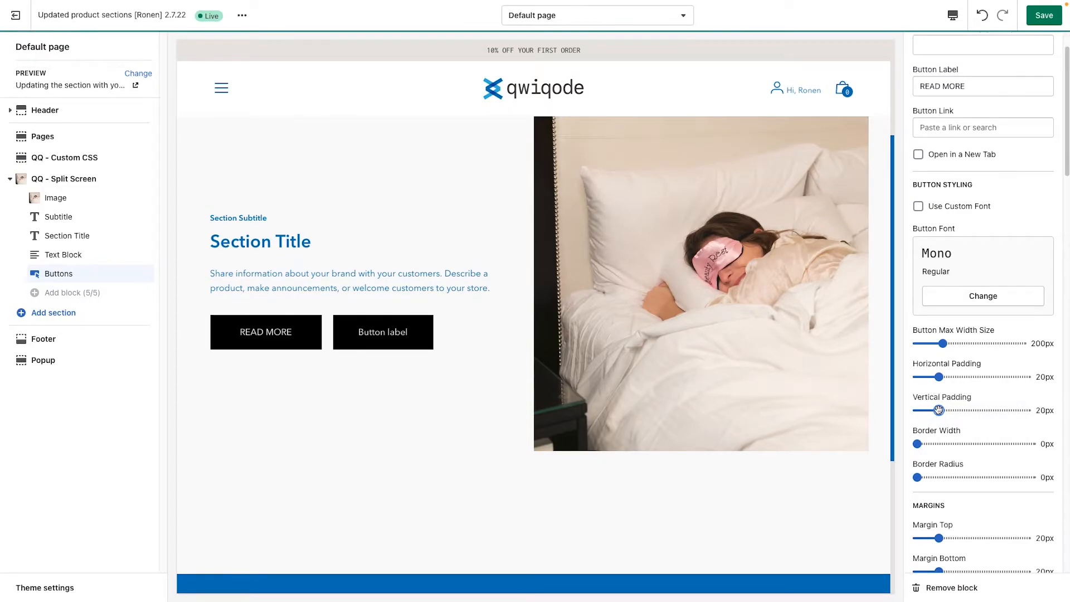
Step: Round Button 1's corners with a border radius of 29px and set the top margin to 30px
{"action": "scroll", "coordinate": [950, 451], "scroll_direction": "down", "scroll_amount": 2}
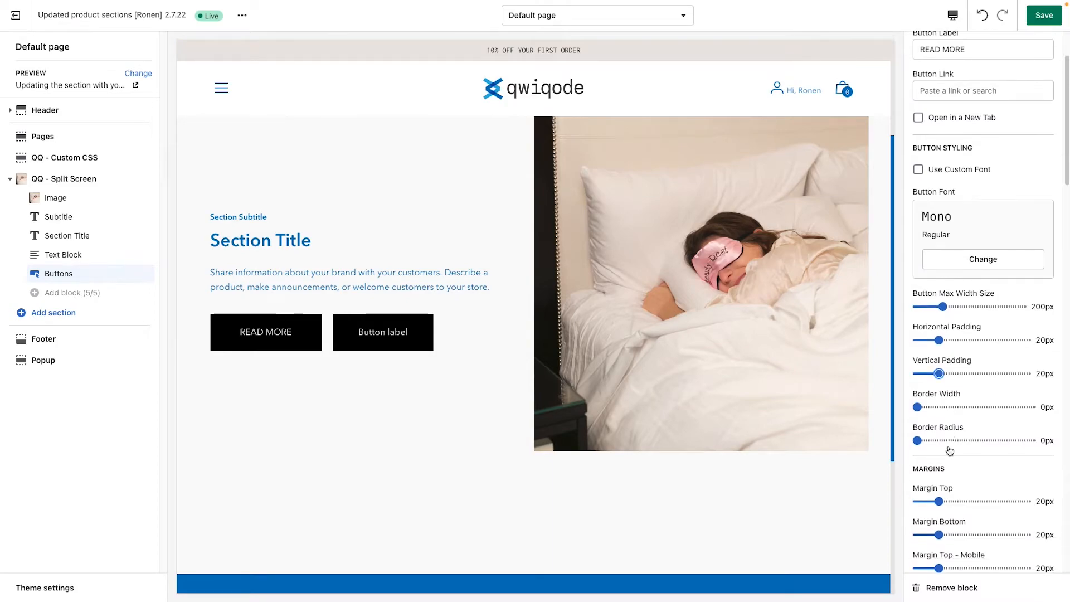
{"action": "scroll", "coordinate": [950, 451], "scroll_direction": "down", "scroll_amount": 1}
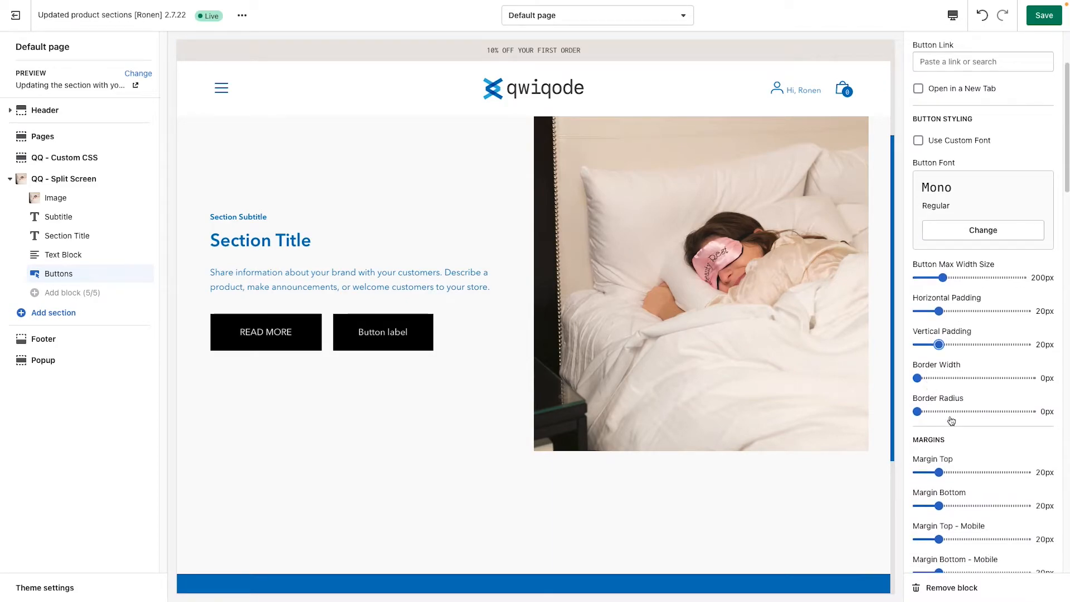
{"action": "scroll", "coordinate": [951, 420], "scroll_direction": "down", "scroll_amount": 1}
{"action": "left_click_drag", "start_coordinate": [917, 397], "coordinate": [949, 397]}
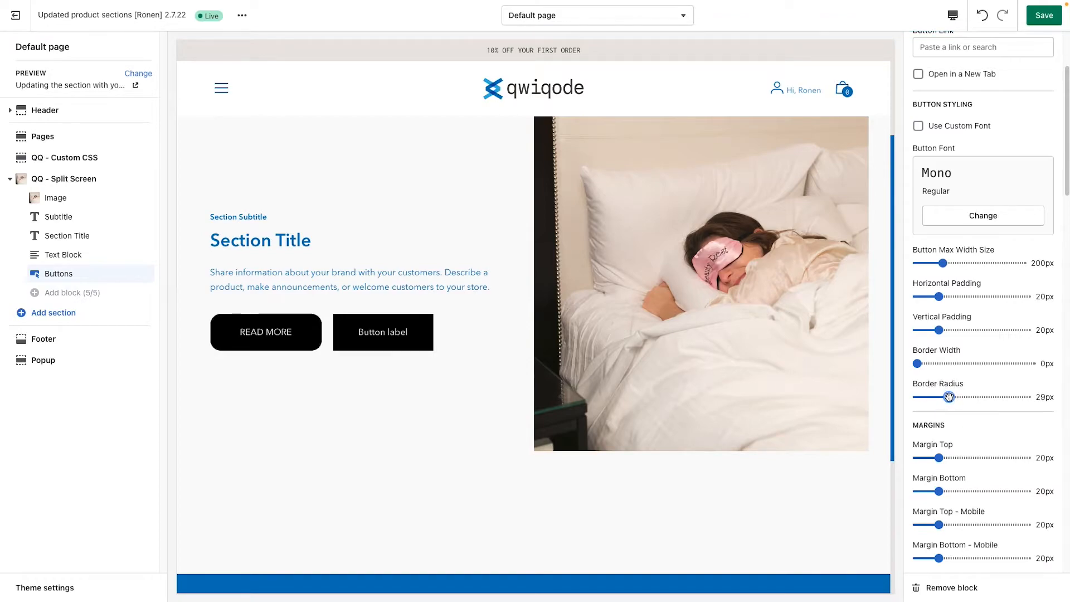
{"action": "scroll", "coordinate": [990, 437], "scroll_direction": "down", "scroll_amount": 5}
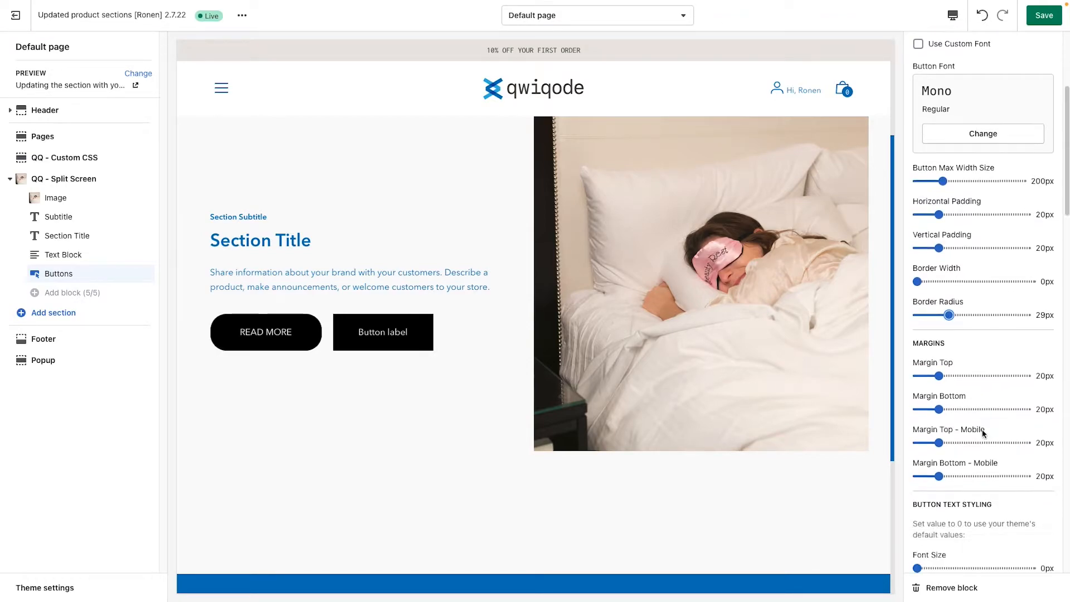
{"action": "left_click_drag", "start_coordinate": [938, 375], "coordinate": [950, 376]}
Step: Set Button 1's font size to 14px and reduce its vertical padding to 10px
{"action": "scroll", "coordinate": [952, 390], "scroll_direction": "down", "scroll_amount": 1}
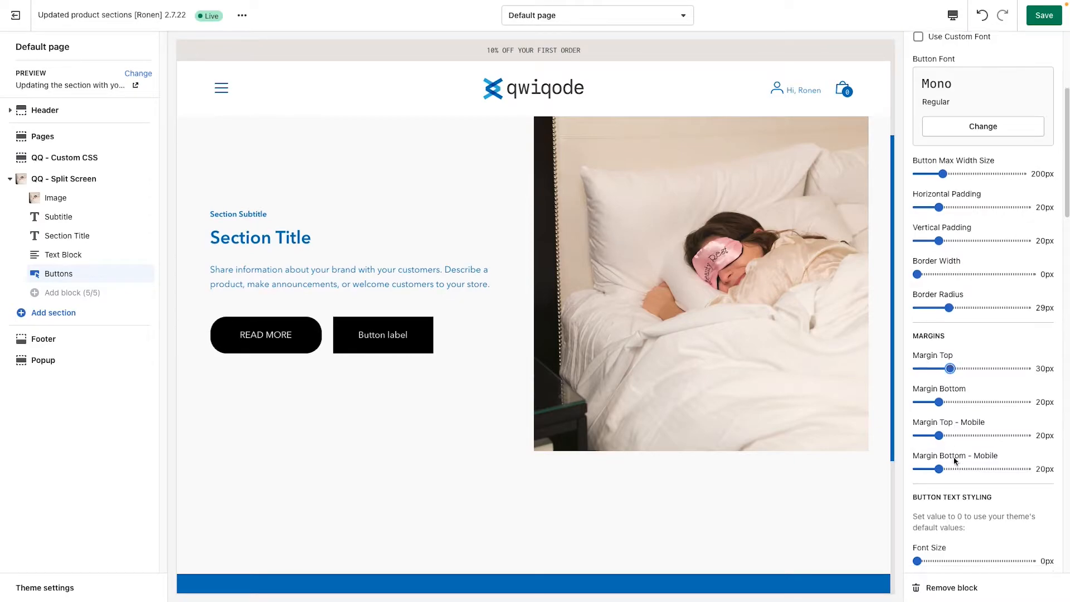
{"action": "scroll", "coordinate": [955, 399], "scroll_direction": "down", "scroll_amount": 1}
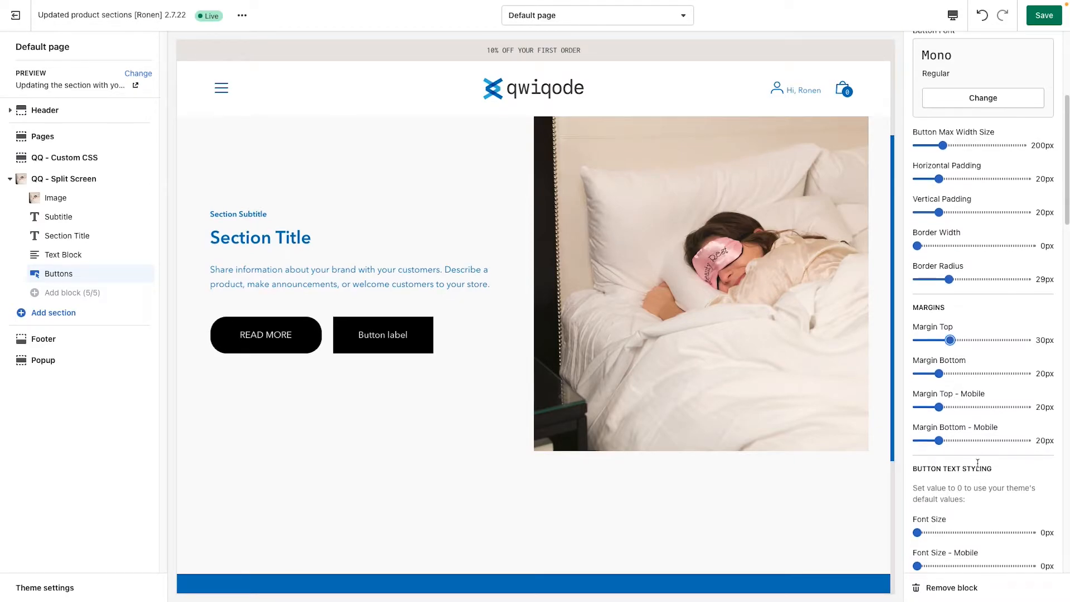
{"action": "scroll", "coordinate": [984, 405], "scroll_direction": "down", "scroll_amount": 5}
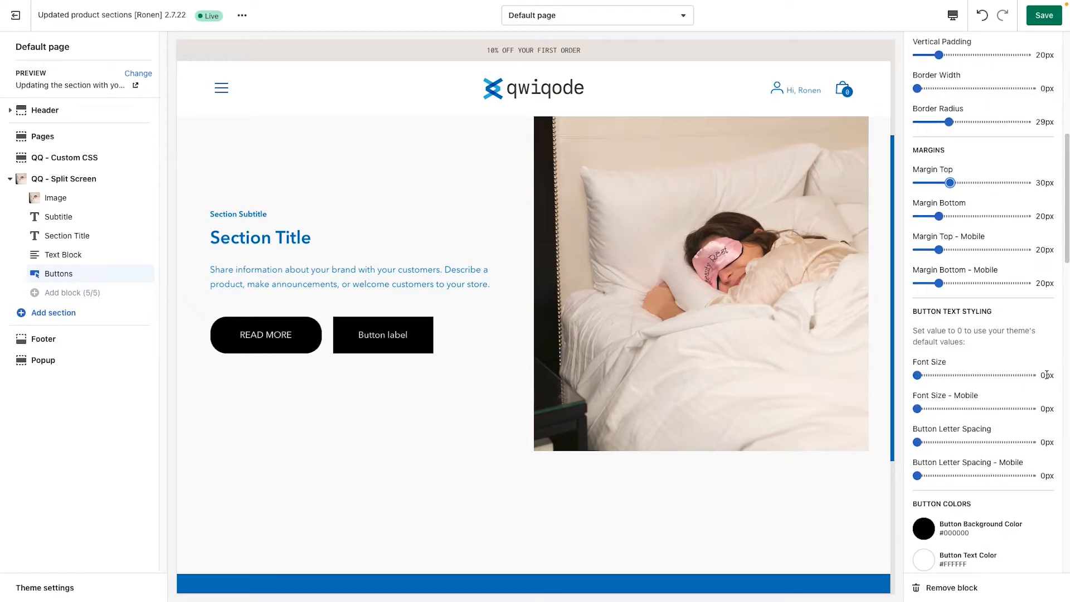
{"action": "left_click_drag", "start_coordinate": [917, 376], "coordinate": [947, 375]}
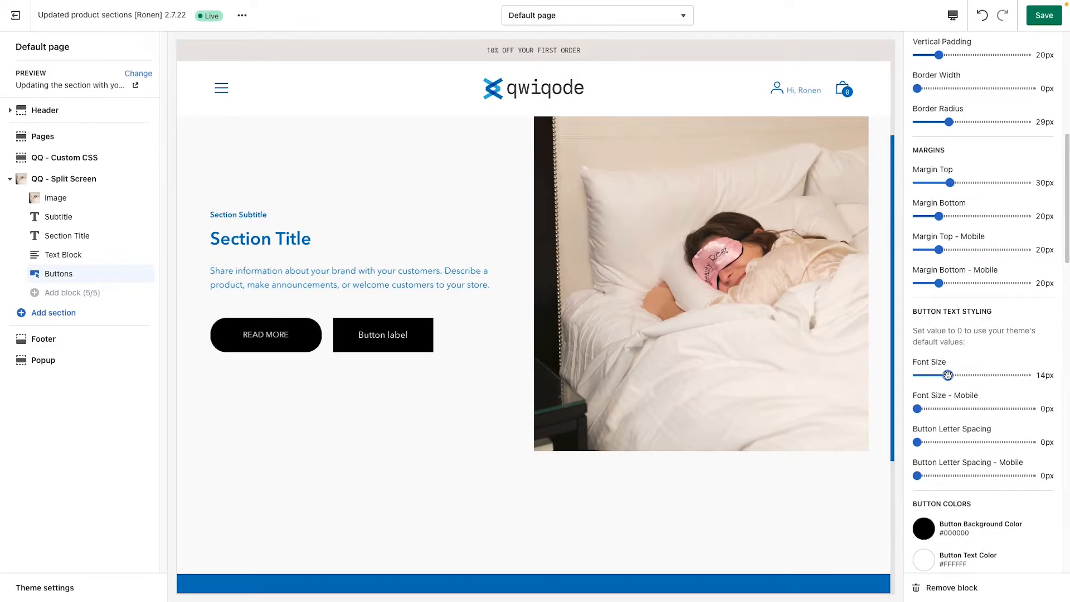
{"action": "scroll", "coordinate": [962, 352], "scroll_direction": "up", "scroll_amount": 2}
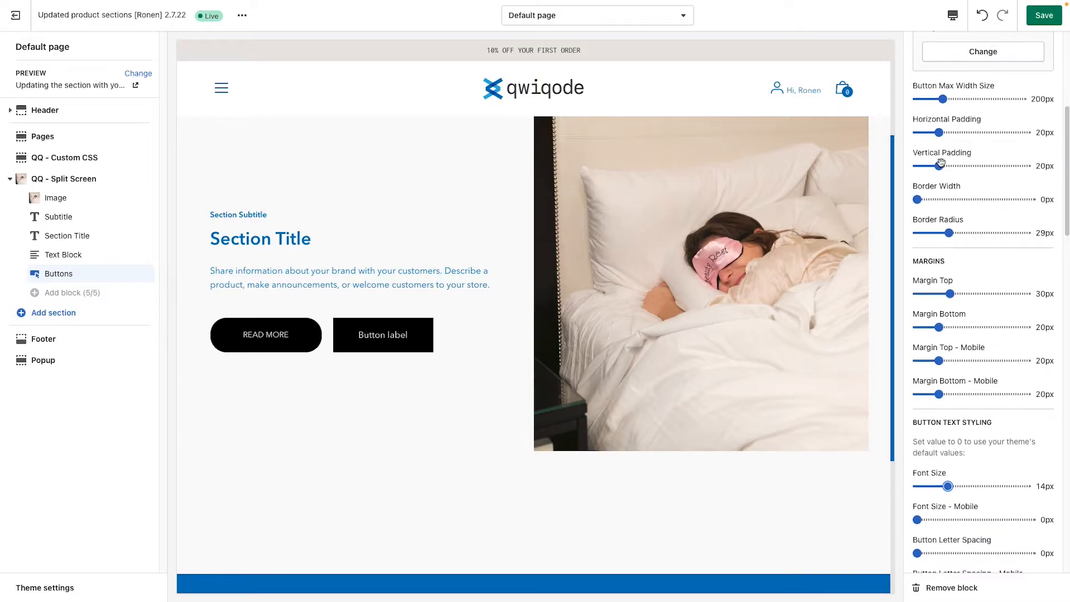
{"action": "left_click_drag", "start_coordinate": [939, 165], "coordinate": [928, 165]}
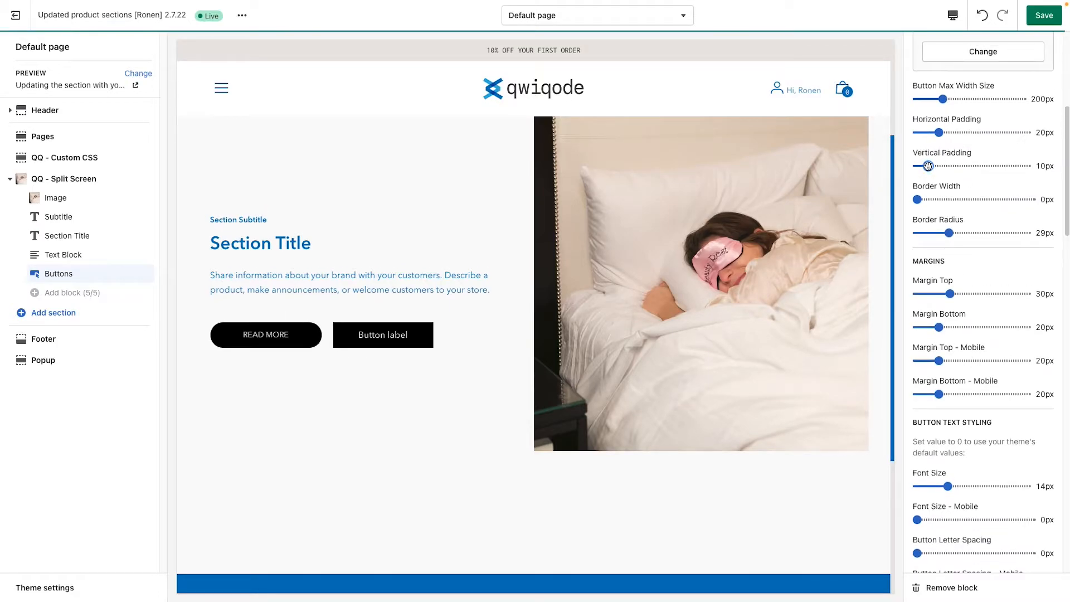
Step: Set Button 1's background color to the recently selected blue, #0071BC
{"action": "scroll", "coordinate": [983, 393], "scroll_direction": "down", "scroll_amount": 4}
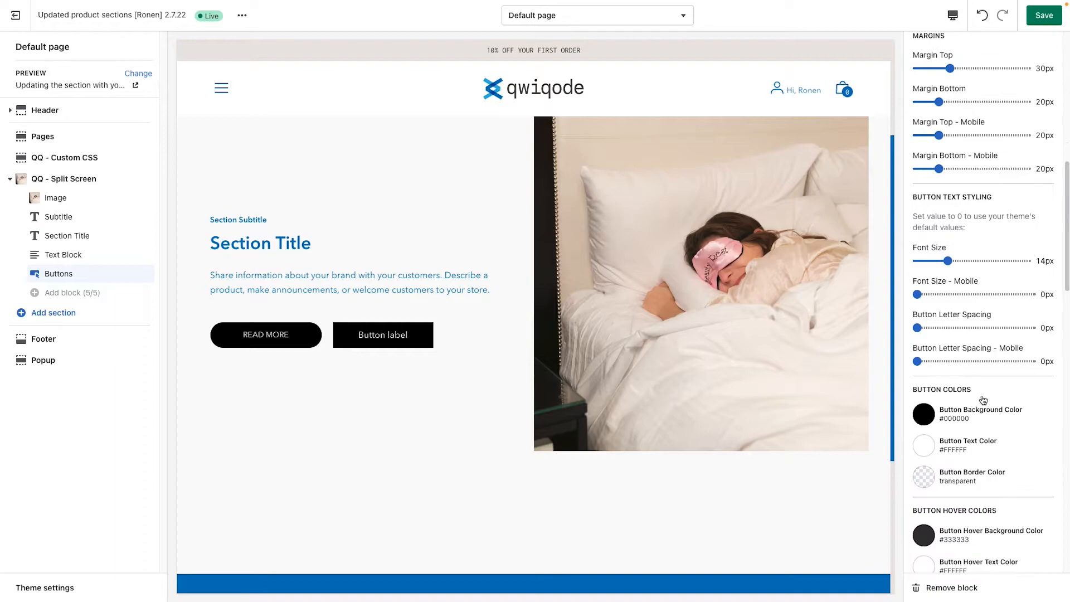
{"action": "scroll", "coordinate": [981, 402], "scroll_direction": "down", "scroll_amount": 1}
{"action": "left_click", "coordinate": [934, 370]}
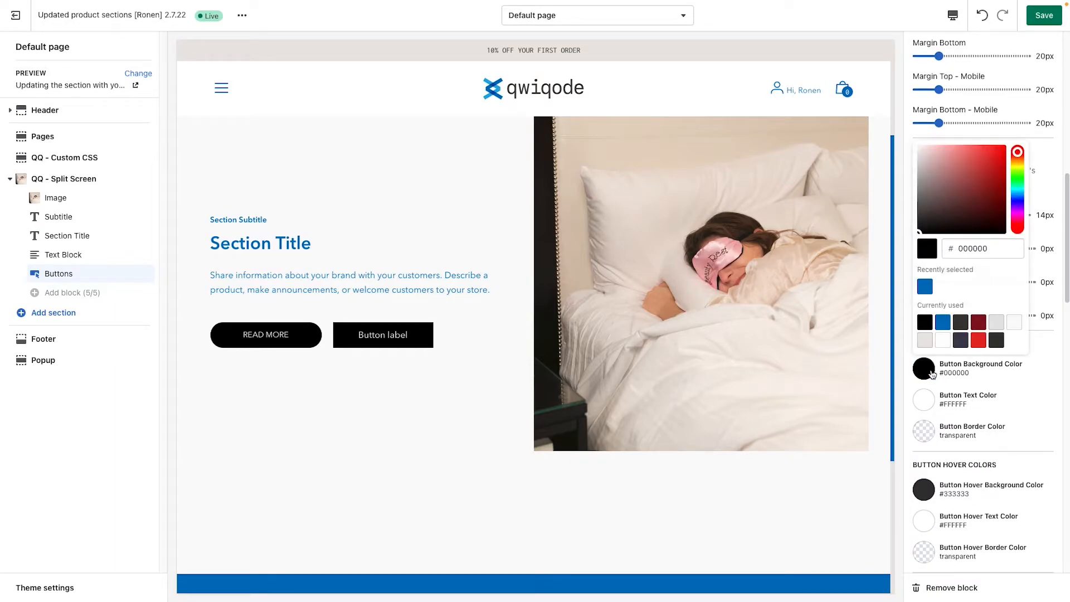
{"action": "left_click", "coordinate": [925, 287]}
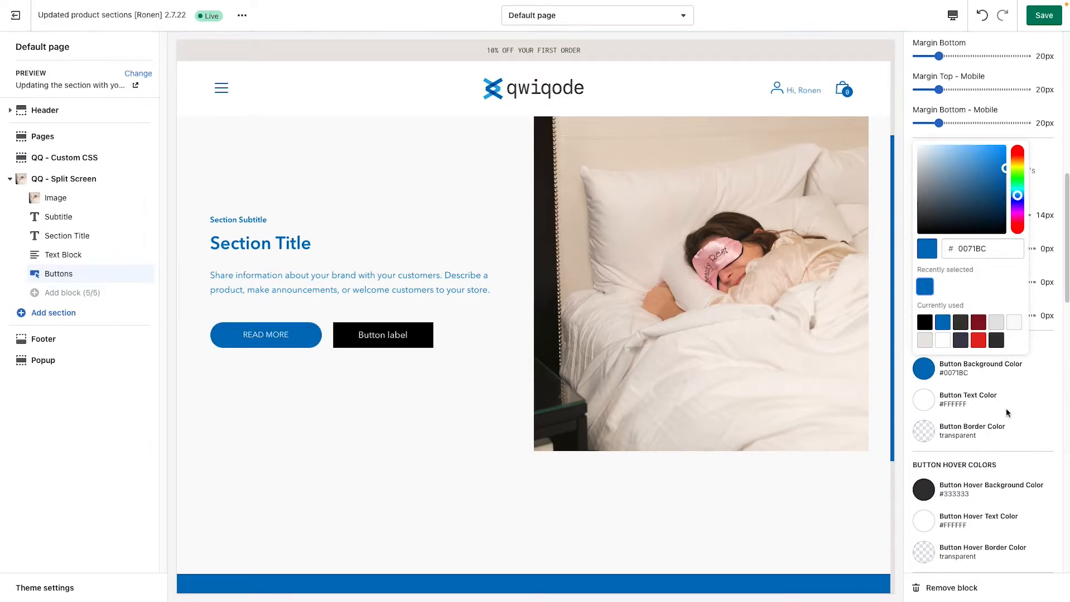
{"action": "left_click", "coordinate": [1024, 413]}
Step: Try clearing the Button 2 label to remove the second button, and undo the deletion
{"action": "scroll", "coordinate": [1019, 426], "scroll_direction": "down", "scroll_amount": 3}
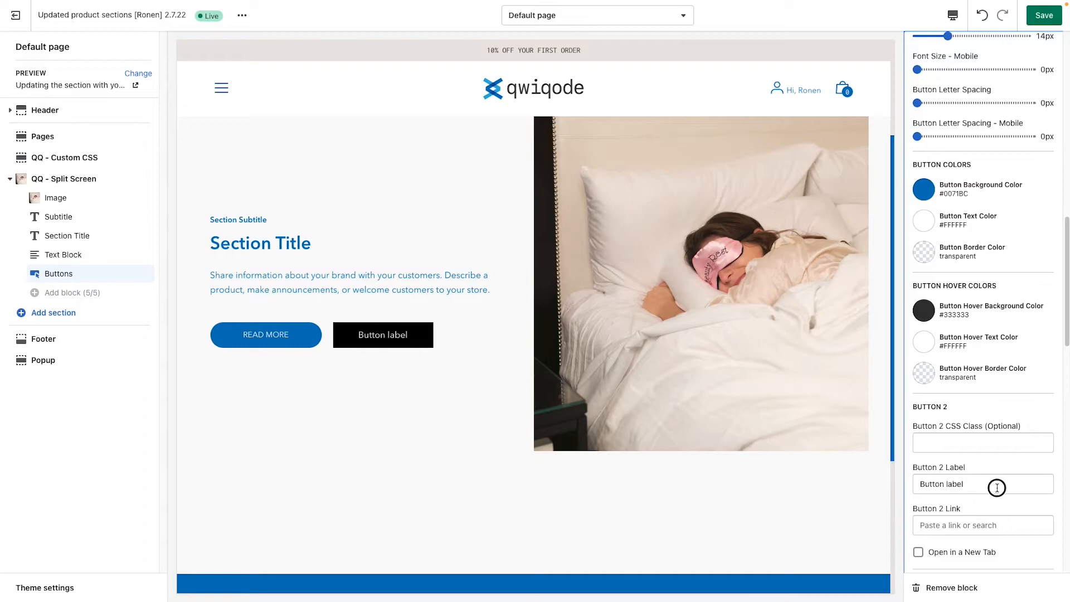
{"action": "left_click_drag", "start_coordinate": [997, 488], "coordinate": [846, 489]}
{"action": "key", "text": "BackSpace"}
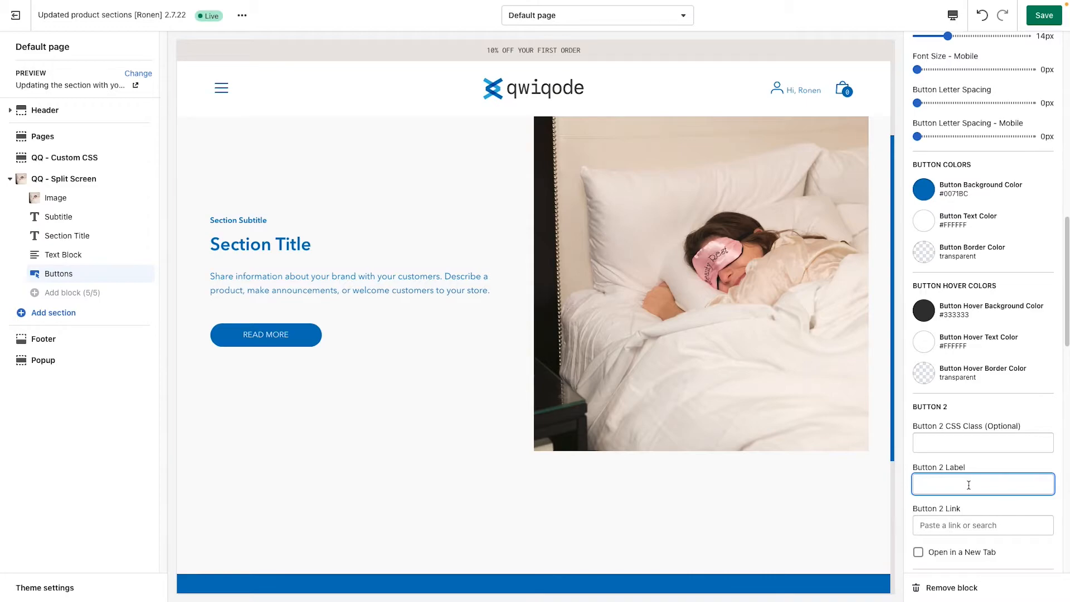
{"action": "key", "text": "ctrl+z"}
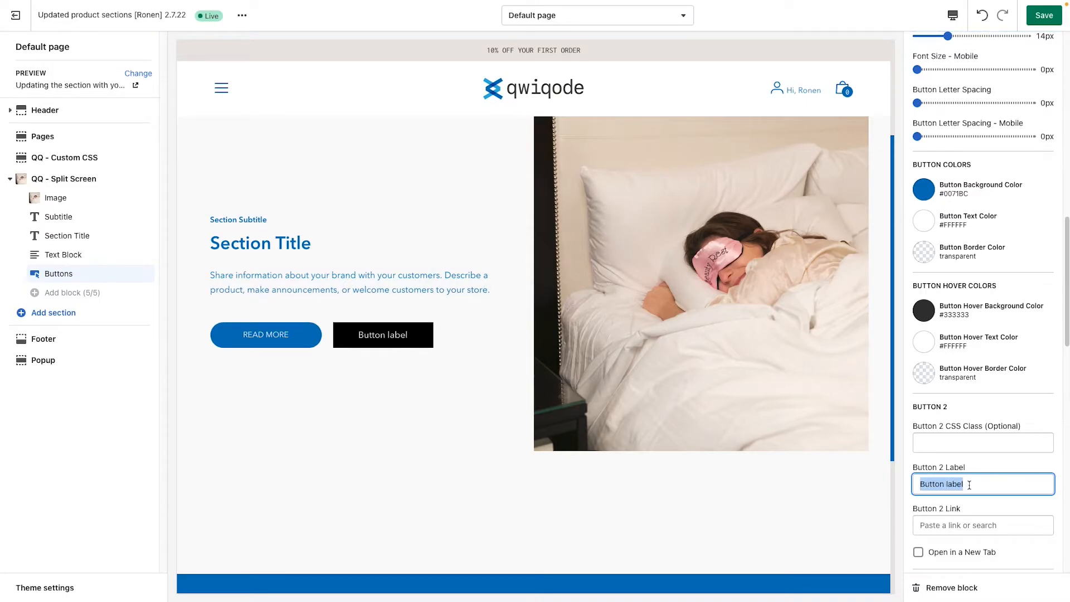
Step: Change the label of Button 2 to More Information
{"action": "scroll", "coordinate": [971, 484], "scroll_direction": "down", "scroll_amount": 2}
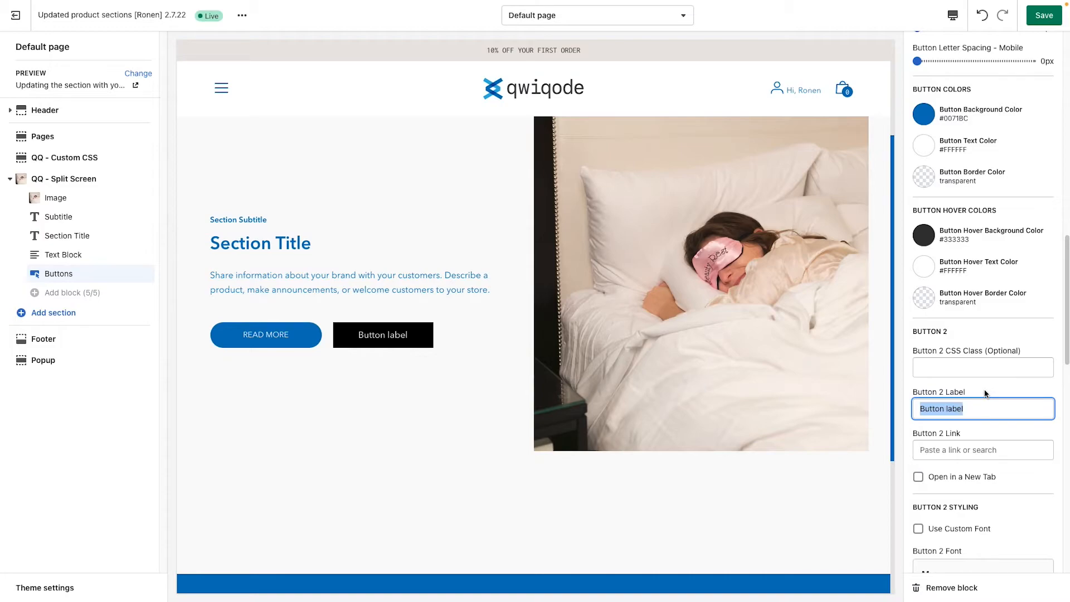
{"action": "type", "text": "M"}
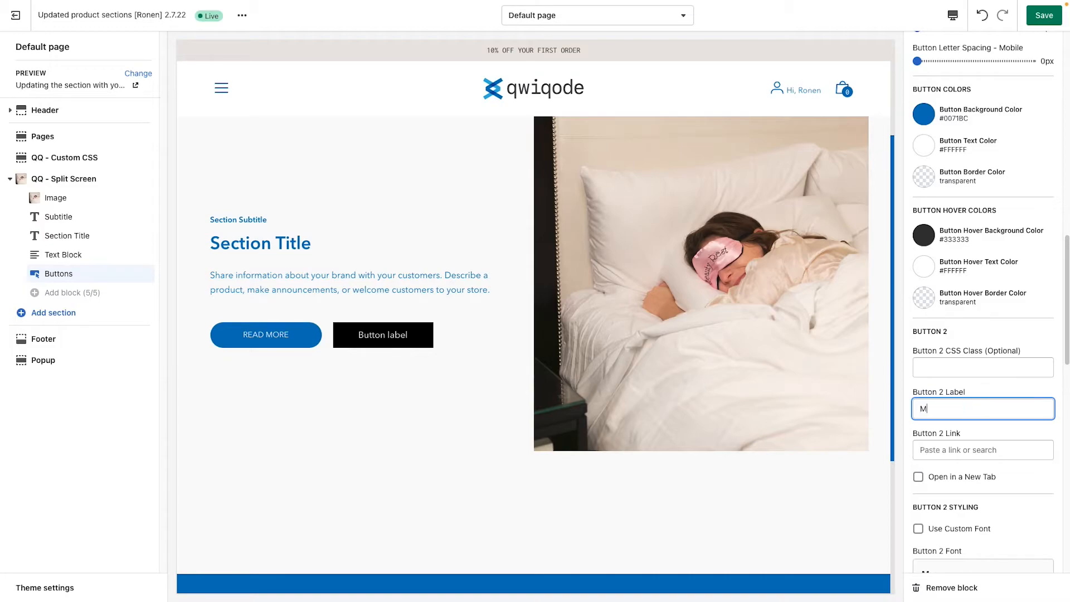
{"action": "type", "text": "ore Information"}
Step: Round Button 2's corners with a border radius of 26px
{"action": "scroll", "coordinate": [951, 448], "scroll_direction": "down", "scroll_amount": 3}
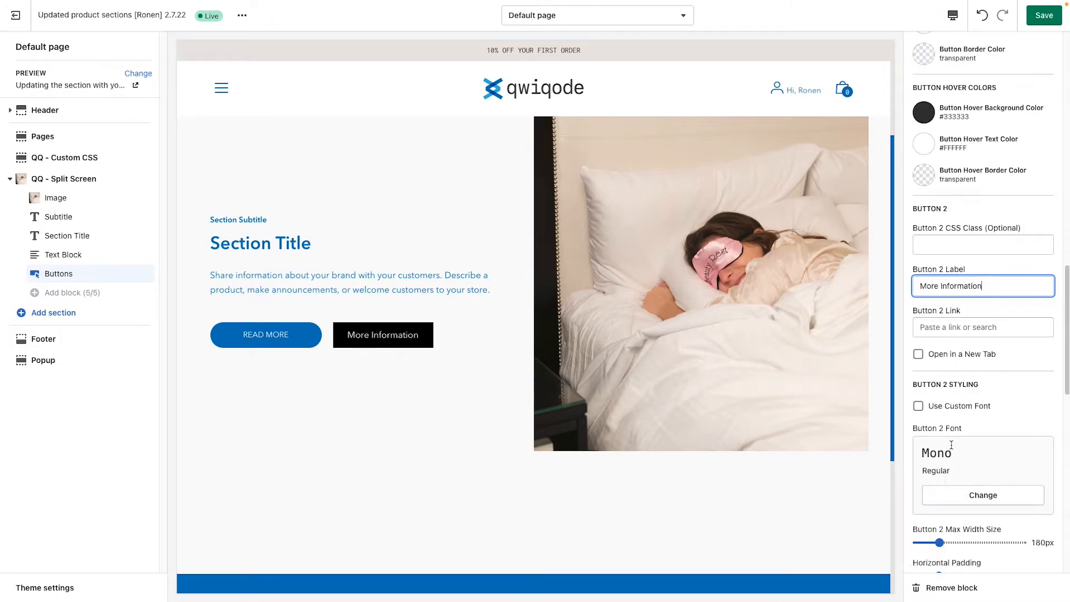
{"action": "scroll", "coordinate": [962, 390], "scroll_direction": "down", "scroll_amount": 3}
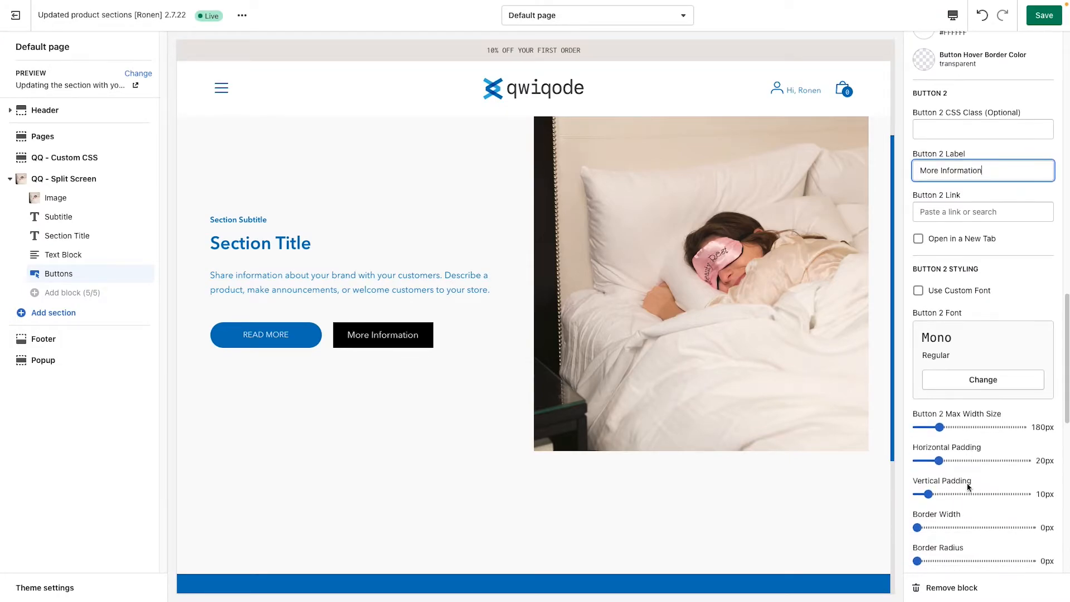
{"action": "scroll", "coordinate": [968, 487], "scroll_direction": "down", "scroll_amount": 2}
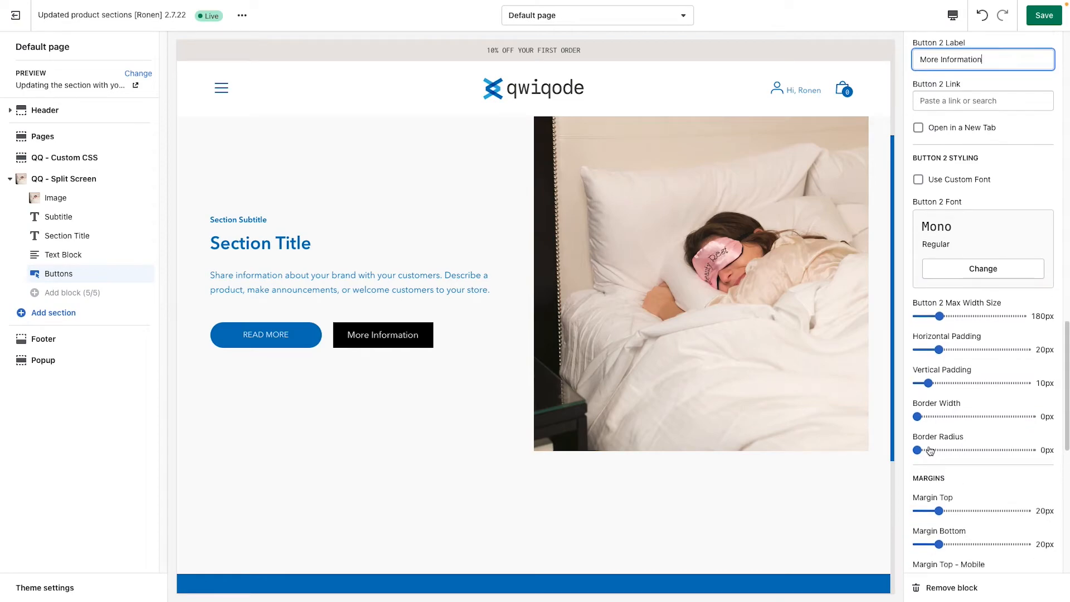
{"action": "left_click_drag", "start_coordinate": [921, 450], "coordinate": [946, 451]}
Step: Set both the border color and the text color of Button 2 to dark gray #373833
{"action": "scroll", "coordinate": [962, 480], "scroll_direction": "down", "scroll_amount": 3}
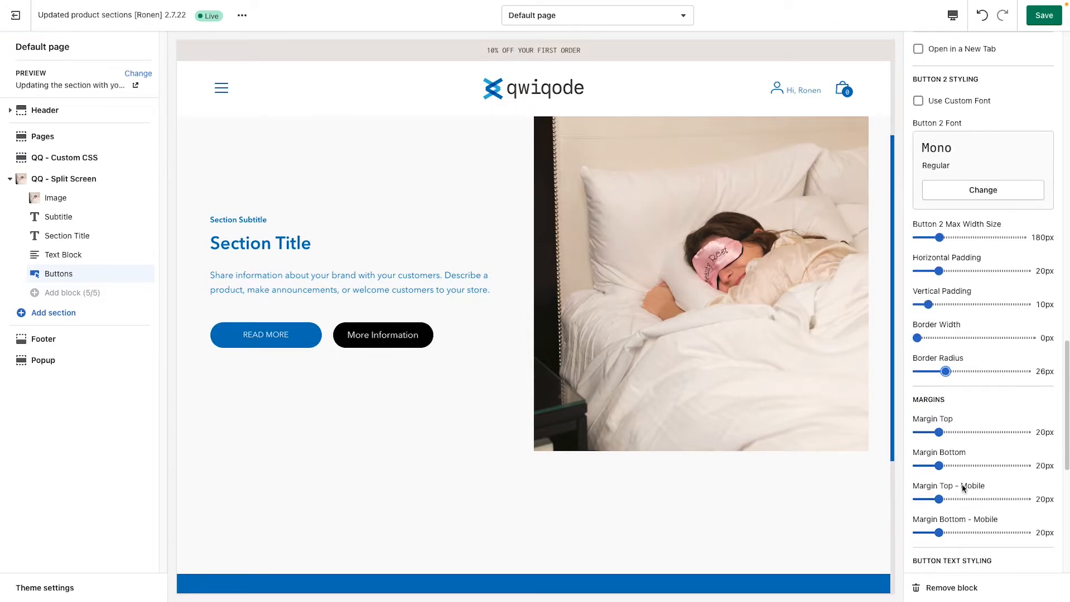
{"action": "scroll", "coordinate": [965, 489], "scroll_direction": "down", "scroll_amount": 2}
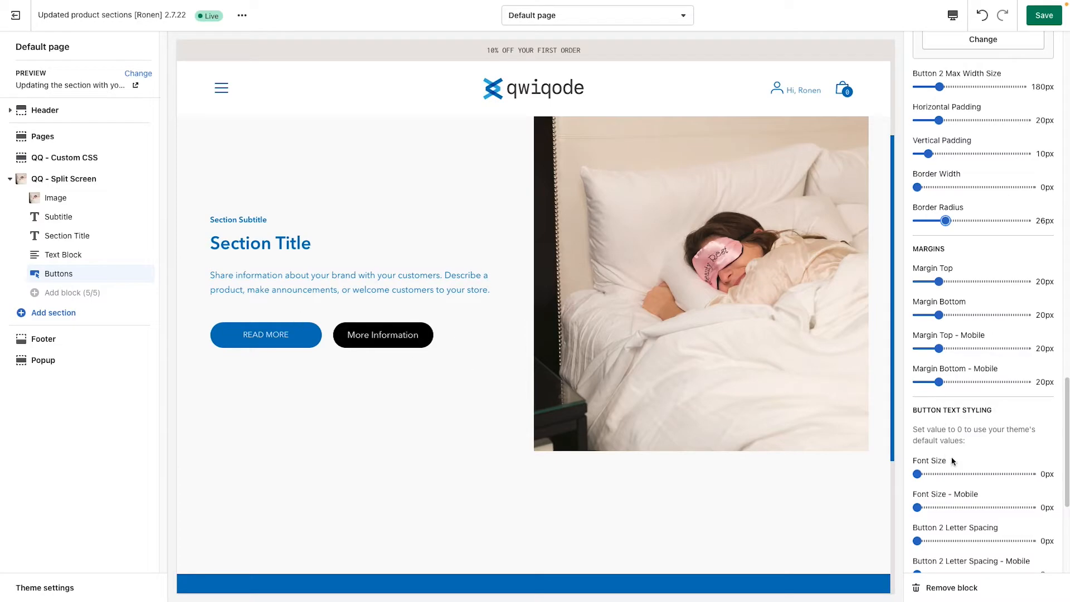
{"action": "scroll", "coordinate": [952, 461], "scroll_direction": "down", "scroll_amount": 2}
{"action": "scroll", "coordinate": [952, 458], "scroll_direction": "down", "scroll_amount": 4}
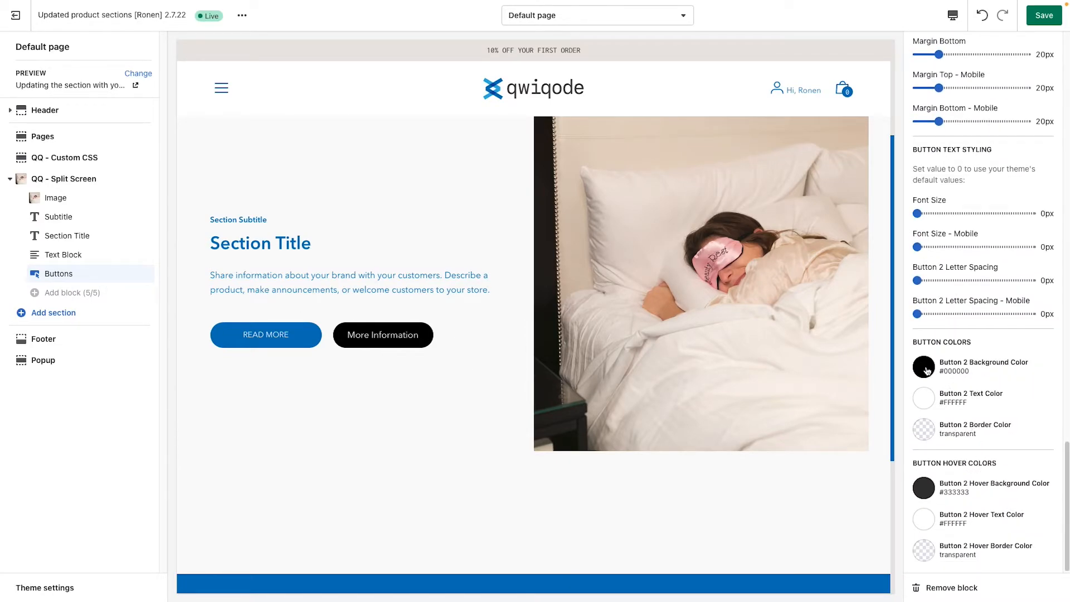
{"action": "left_click", "coordinate": [924, 429]}
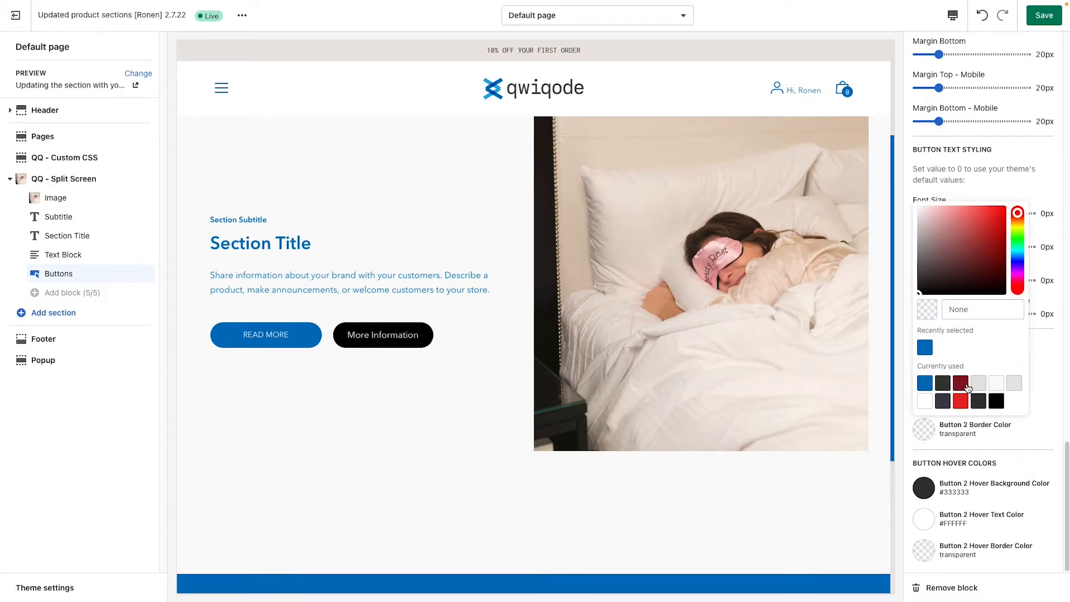
{"action": "left_click", "coordinate": [944, 388]}
{"action": "left_click", "coordinate": [1010, 448]}
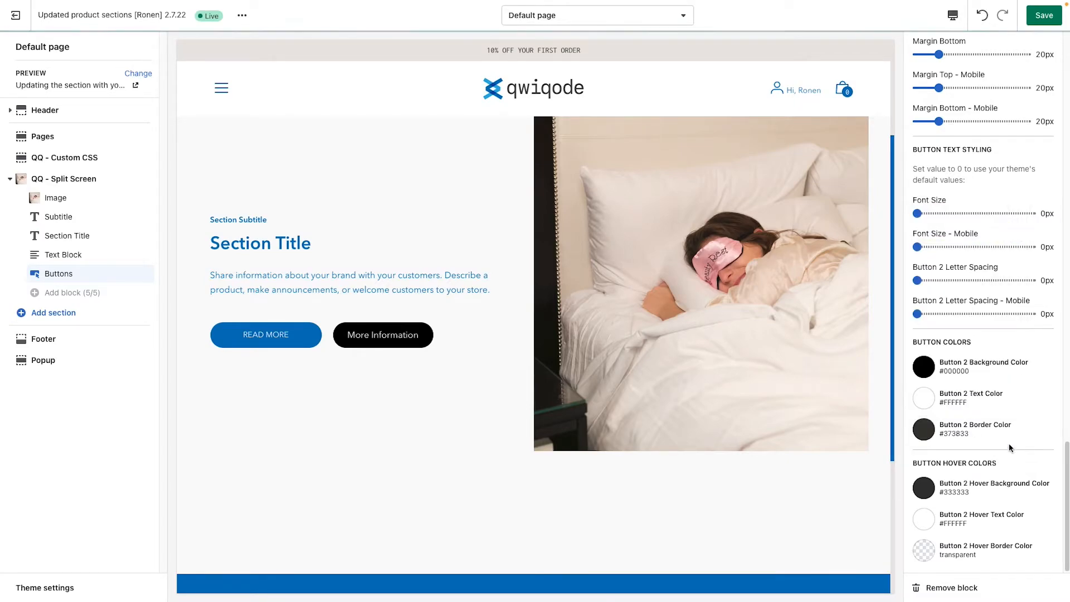
{"action": "left_click", "coordinate": [927, 398]}
{"action": "left_click", "coordinate": [925, 352]}
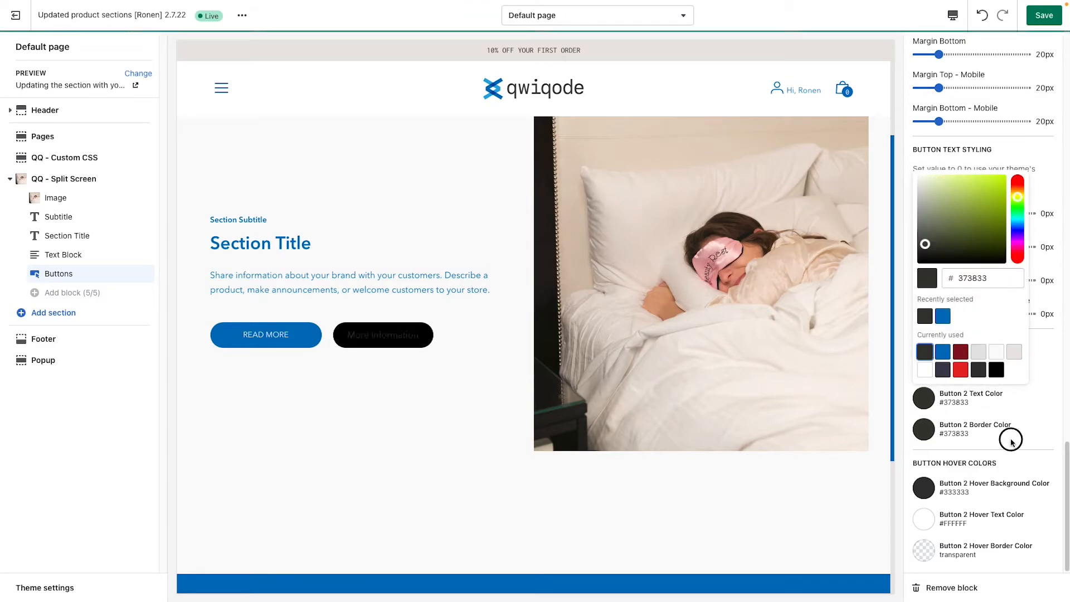
{"action": "left_click", "coordinate": [976, 394]}
Step: Make Button 2's background transparent by clearing its background color value
{"action": "left_click", "coordinate": [924, 366]}
{"action": "double_click", "coordinate": [973, 246]}
{"action": "key", "text": "BackSpace"}
{"action": "left_click", "coordinate": [1034, 406]}
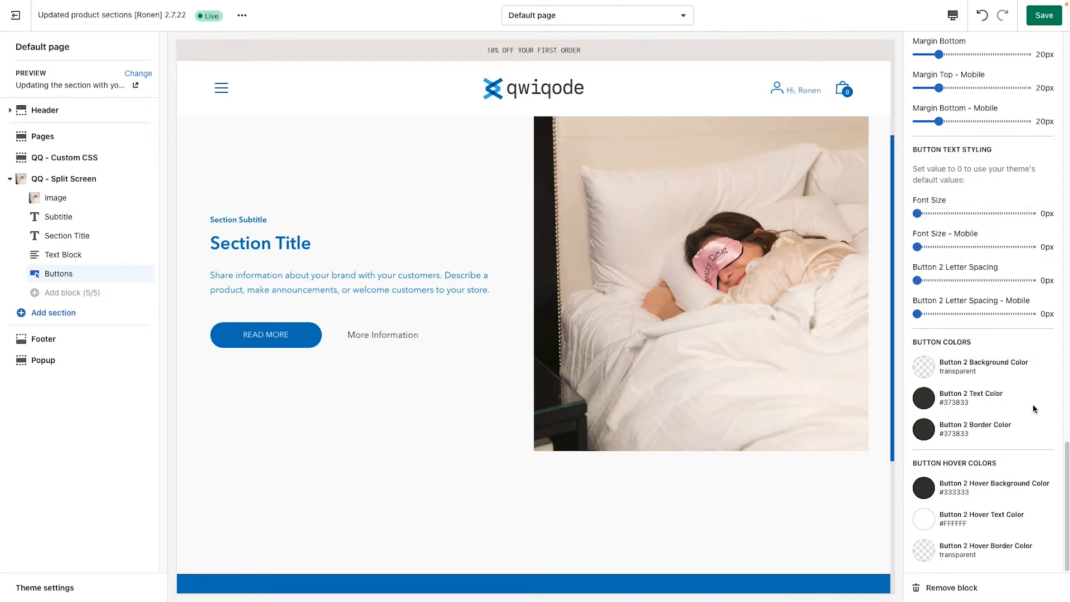
Step: Give Button 2 an outline with a border width of 2px
{"action": "scroll", "coordinate": [1012, 371], "scroll_direction": "up", "scroll_amount": 1}
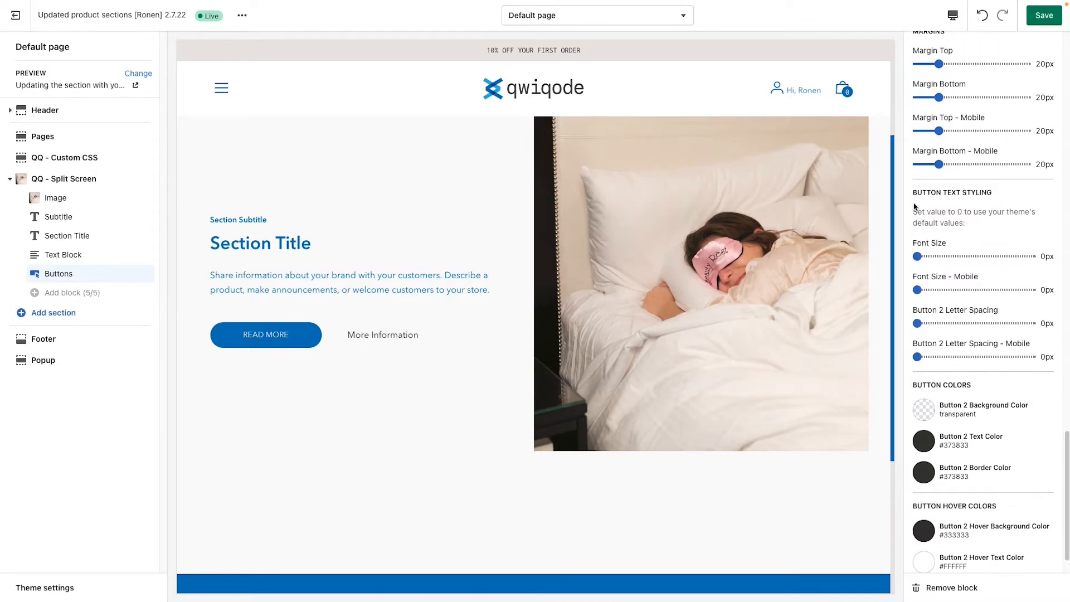
{"action": "scroll", "coordinate": [954, 245], "scroll_direction": "up", "scroll_amount": 4}
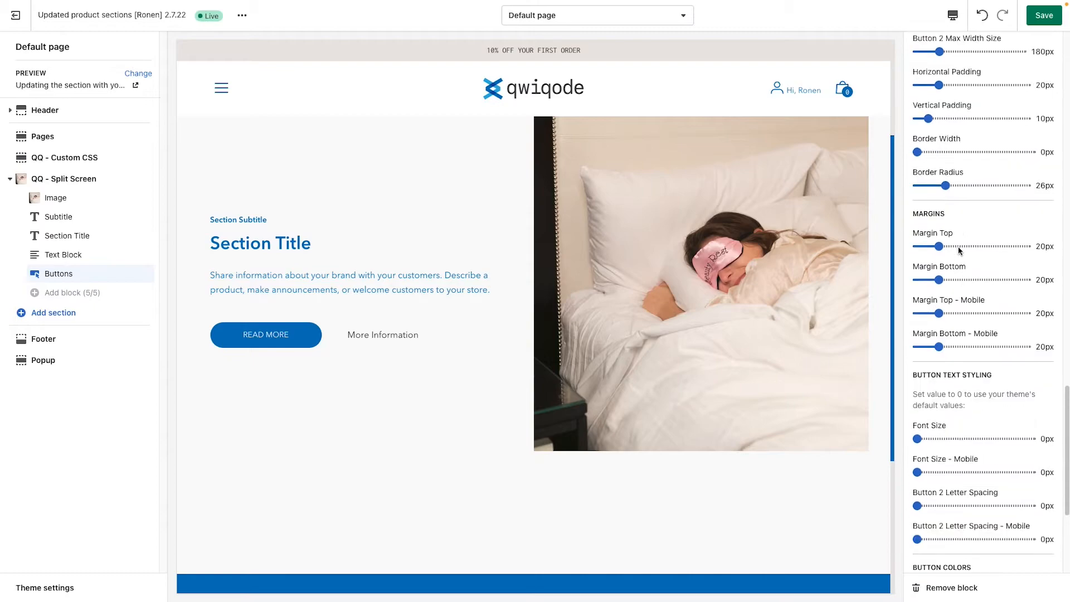
{"action": "left_click_drag", "start_coordinate": [917, 152], "coordinate": [925, 152]}
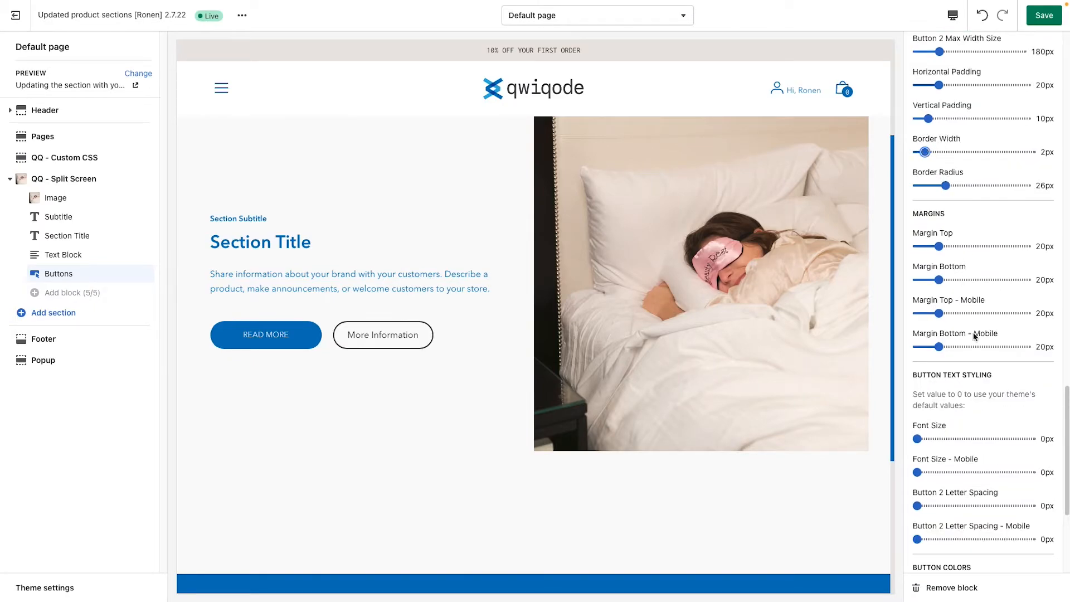
{"action": "scroll", "coordinate": [998, 463], "scroll_direction": "down", "scroll_amount": 5}
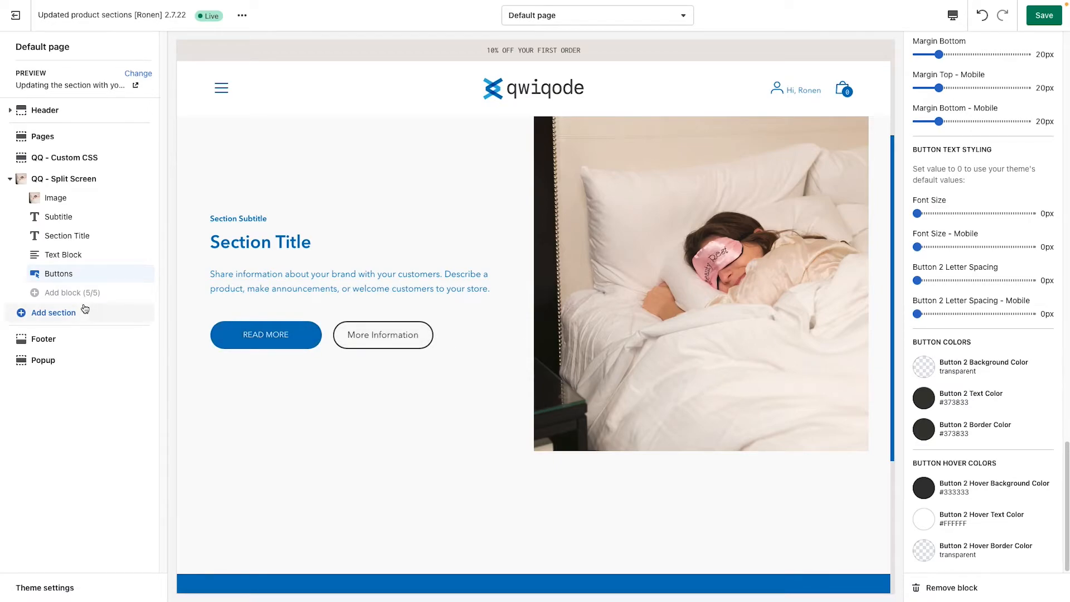
{"action": "mouse_move", "coordinate": [136, 281]}
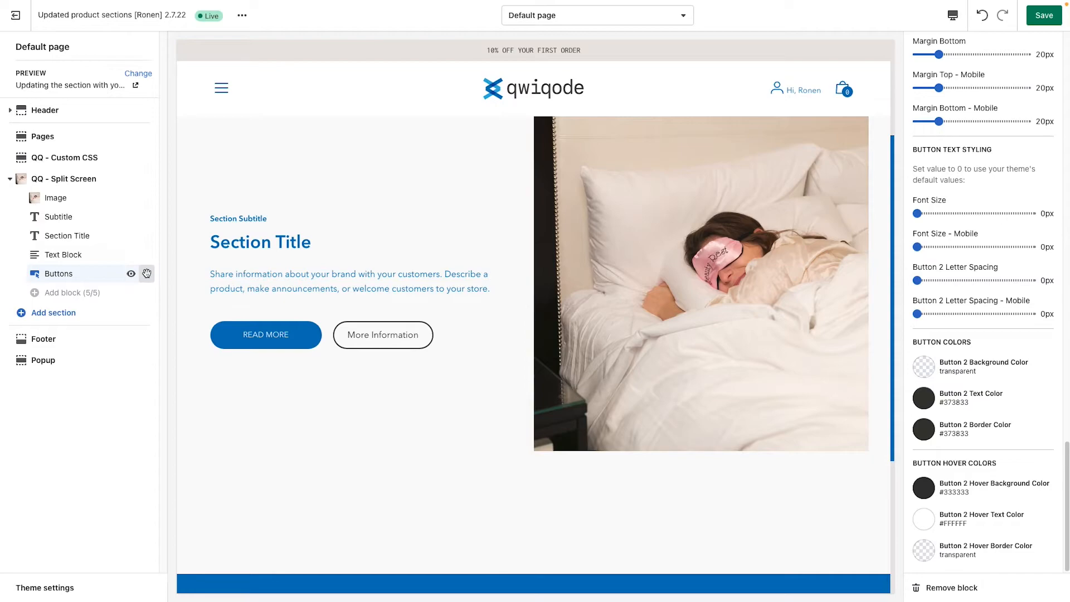
{"action": "mouse_move", "coordinate": [147, 274]}
{"action": "left_mouse_down"}
{"action": "mouse_move", "coordinate": [151, 215]}
{"action": "mouse_move", "coordinate": [139, 217]}
{"action": "mouse_move", "coordinate": [144, 274]}
{"action": "left_mouse_up"}
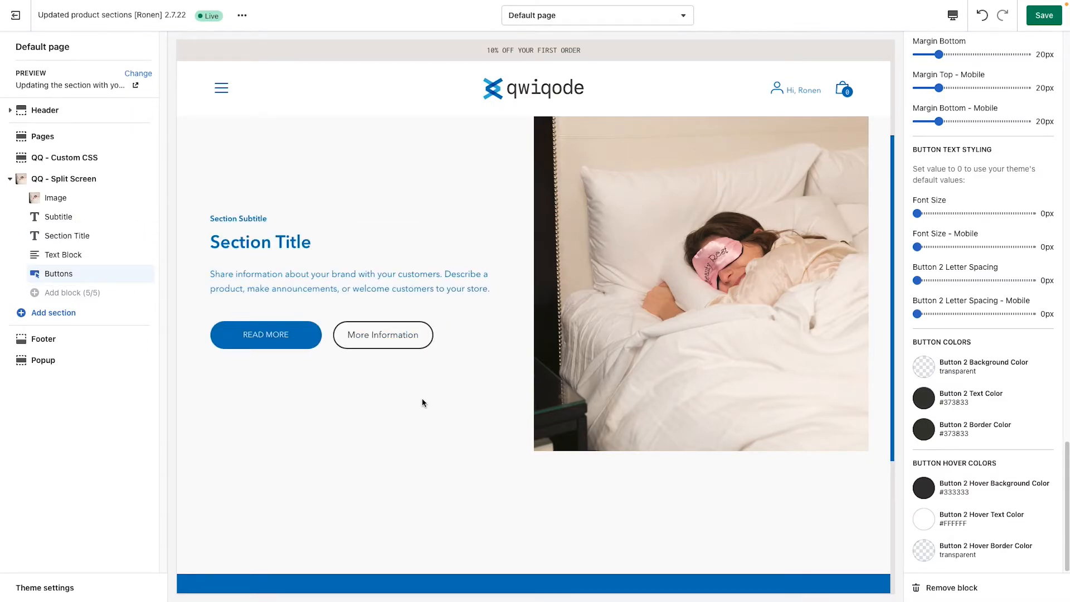
Step: Set the section width of the QQ - Split Screen section to Fullwidth
{"action": "left_click", "coordinate": [74, 181]}
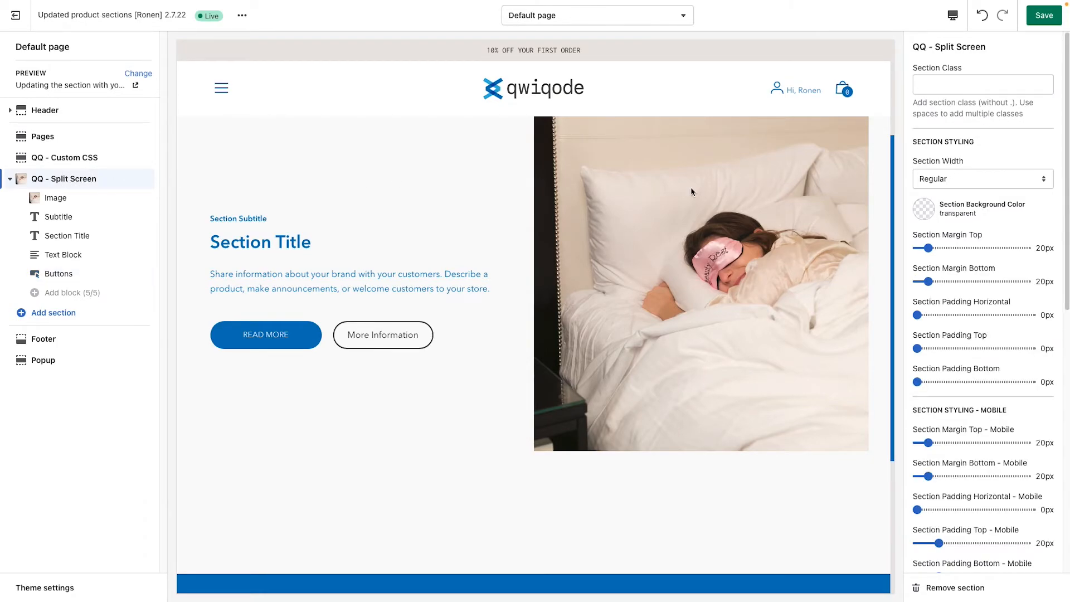
{"action": "scroll", "coordinate": [630, 224], "scroll_direction": "up", "scroll_amount": 1}
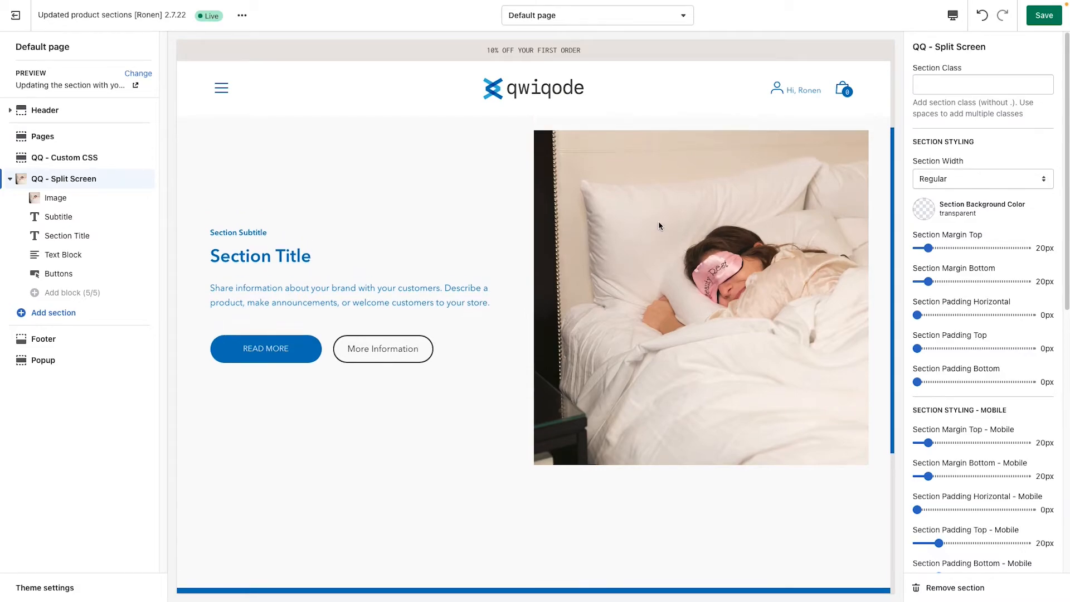
{"action": "left_click", "coordinate": [960, 185]}
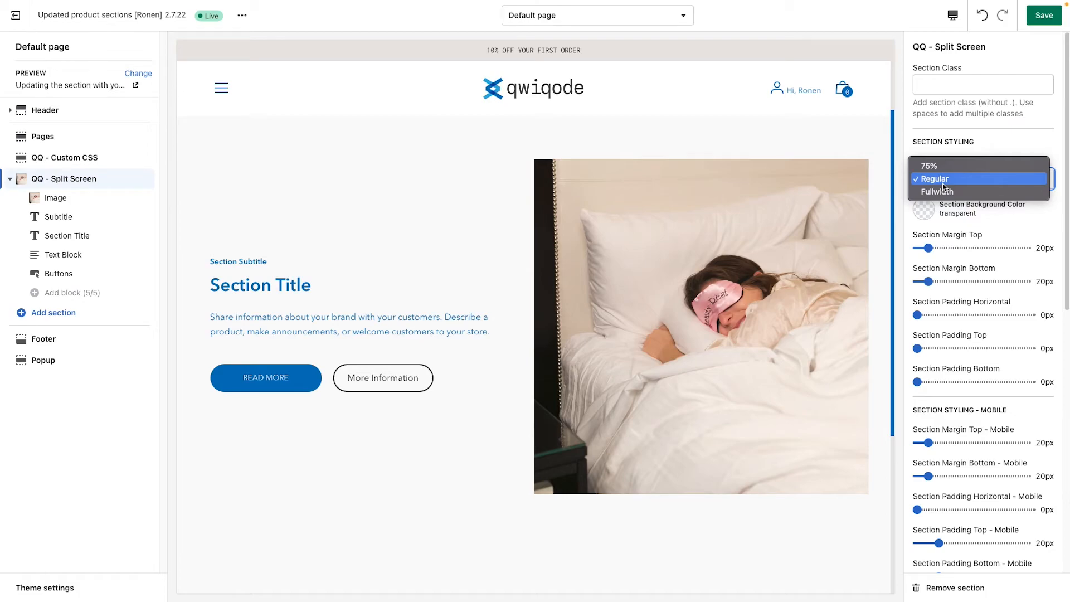
{"action": "left_click", "coordinate": [942, 191]}
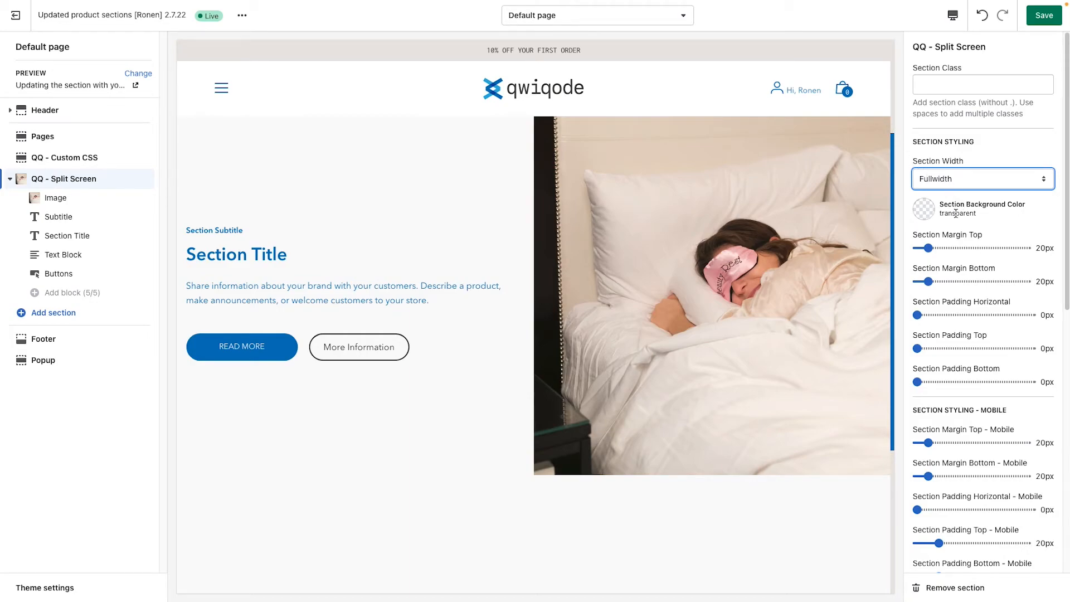
Step: Set the background color of the QQ - Split Screen section to light gray #E5E5E5
{"action": "left_click", "coordinate": [923, 216]}
{"action": "left_click", "coordinate": [979, 406]}
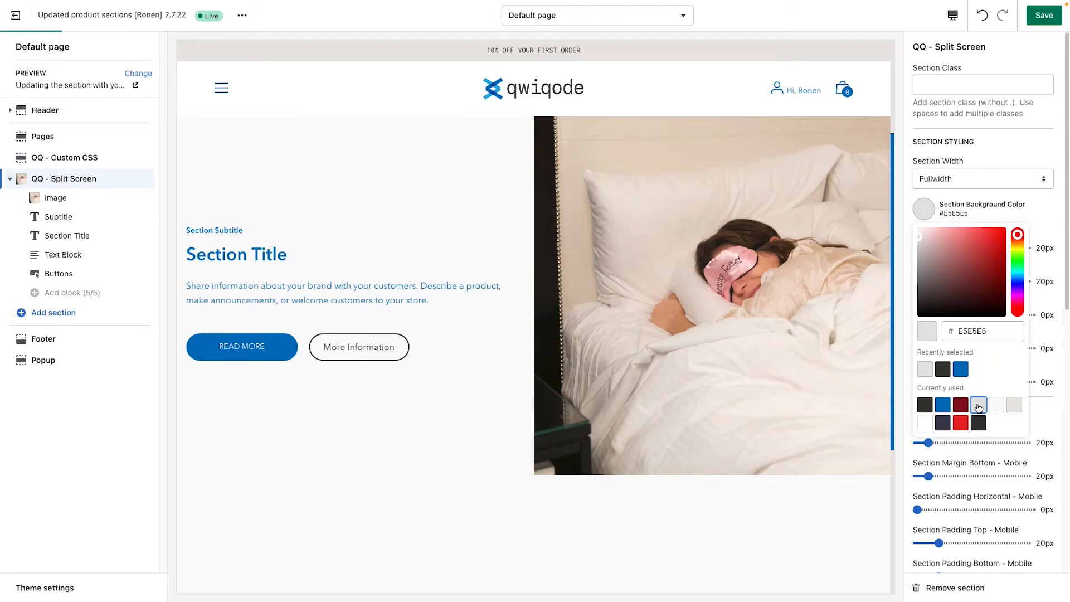
{"action": "left_click", "coordinate": [1045, 215]}
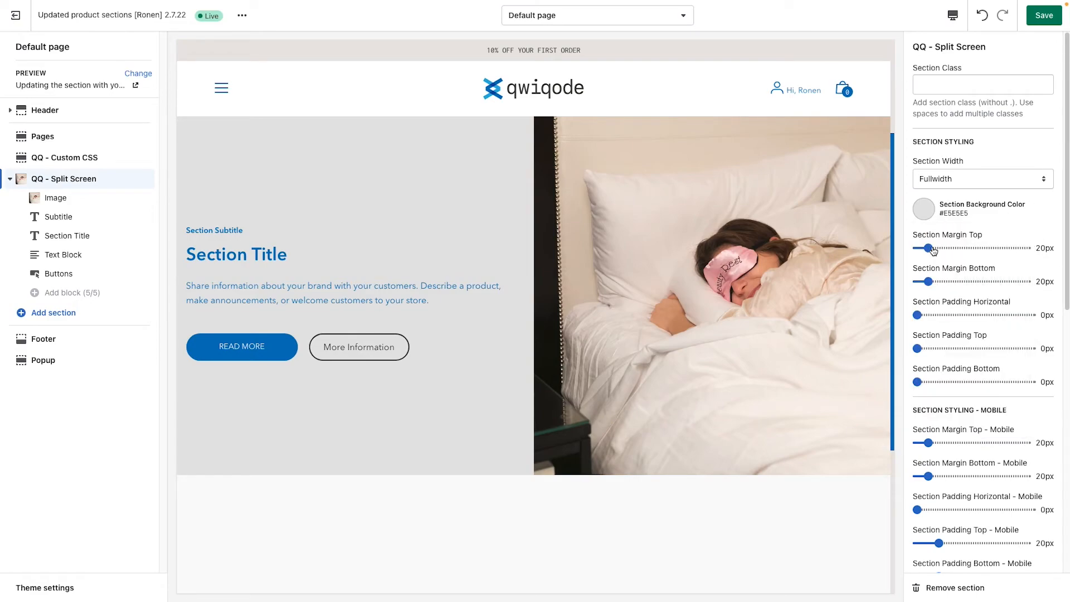
Step: Try a horizontal section padding of 30px on the split screen section, and reset it to 0px
{"action": "scroll", "coordinate": [637, 255], "scroll_direction": "up", "scroll_amount": 2}
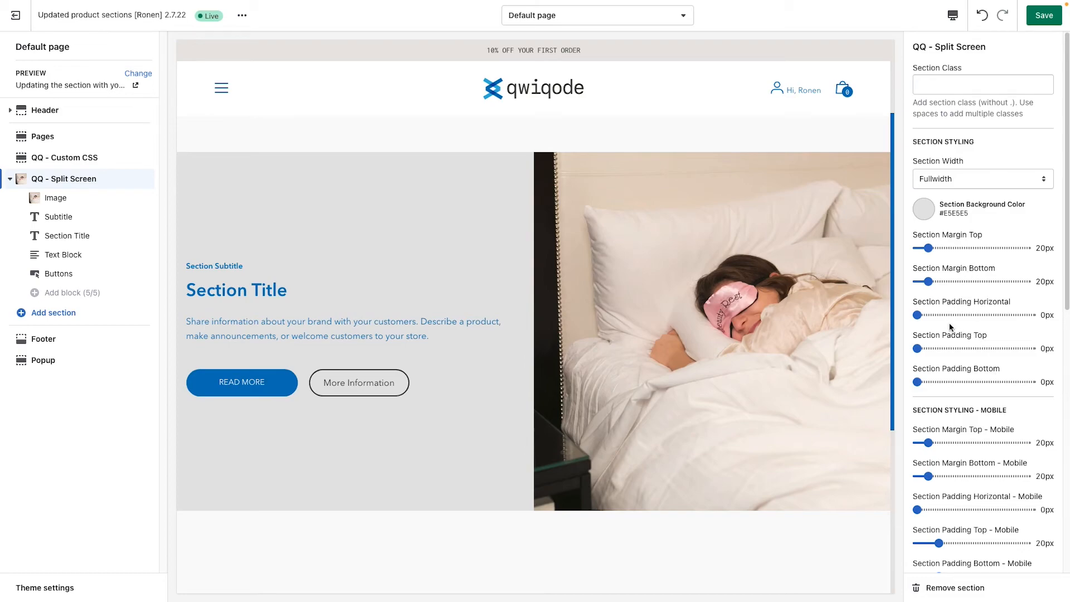
{"action": "left_click_drag", "start_coordinate": [918, 315], "coordinate": [951, 316]}
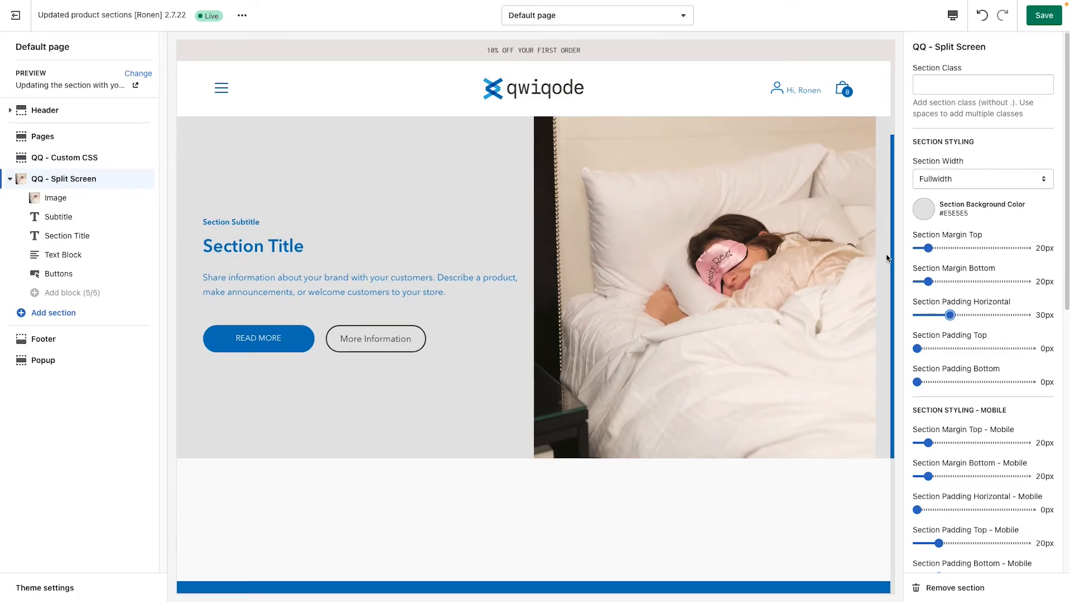
{"action": "scroll", "coordinate": [864, 254], "scroll_direction": "up", "scroll_amount": 1}
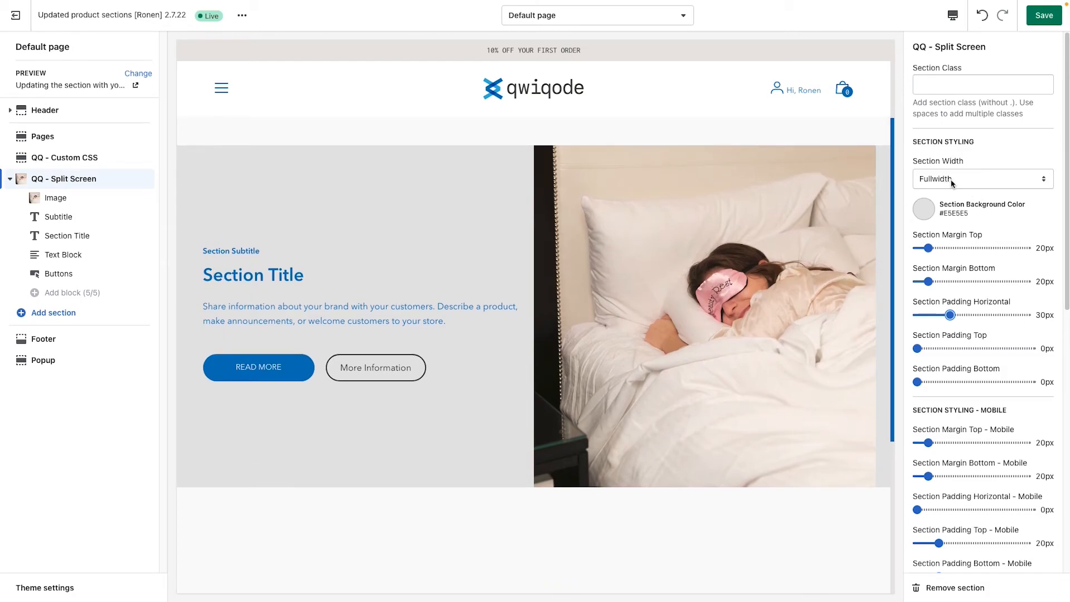
{"action": "left_click_drag", "start_coordinate": [950, 315], "coordinate": [905, 319]}
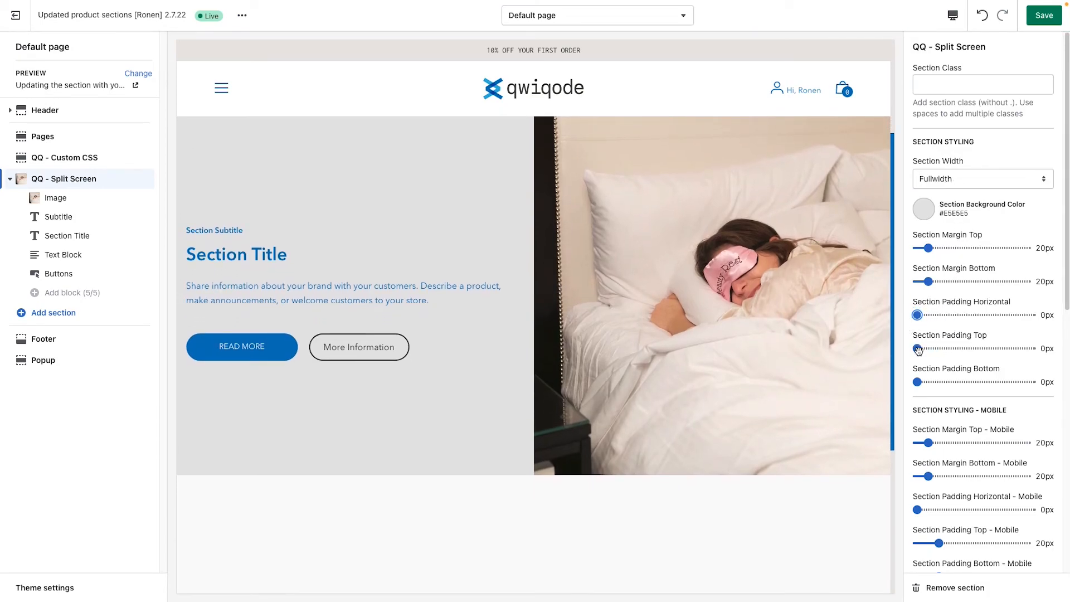
{"action": "scroll", "coordinate": [959, 399], "scroll_direction": "down", "scroll_amount": 3}
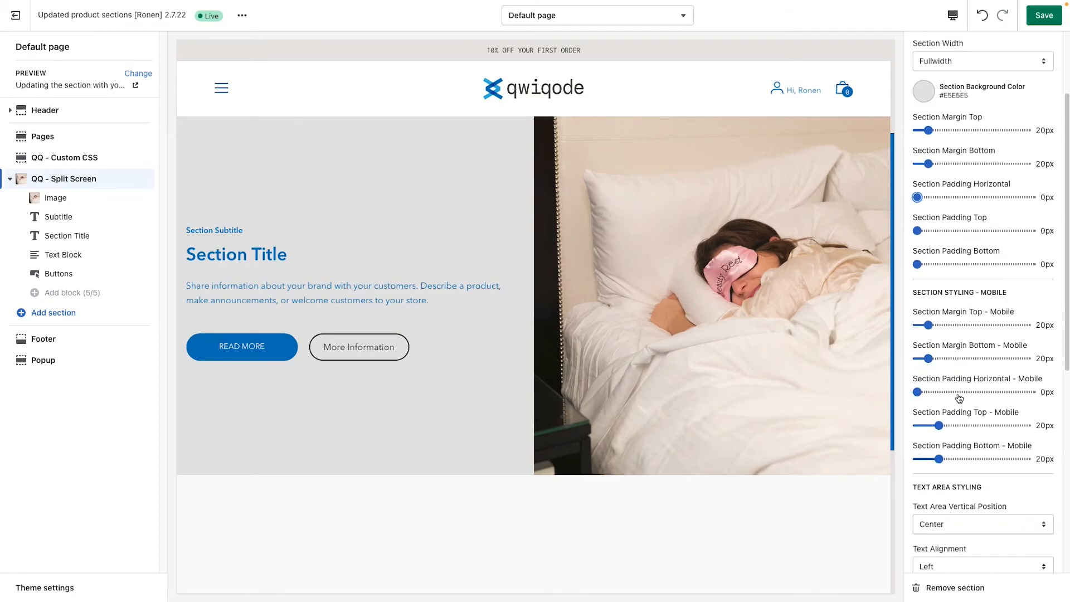
Step: Set the desktop text alignment of the split screen section's text area to Center
{"action": "scroll", "coordinate": [958, 399], "scroll_direction": "down", "scroll_amount": 1}
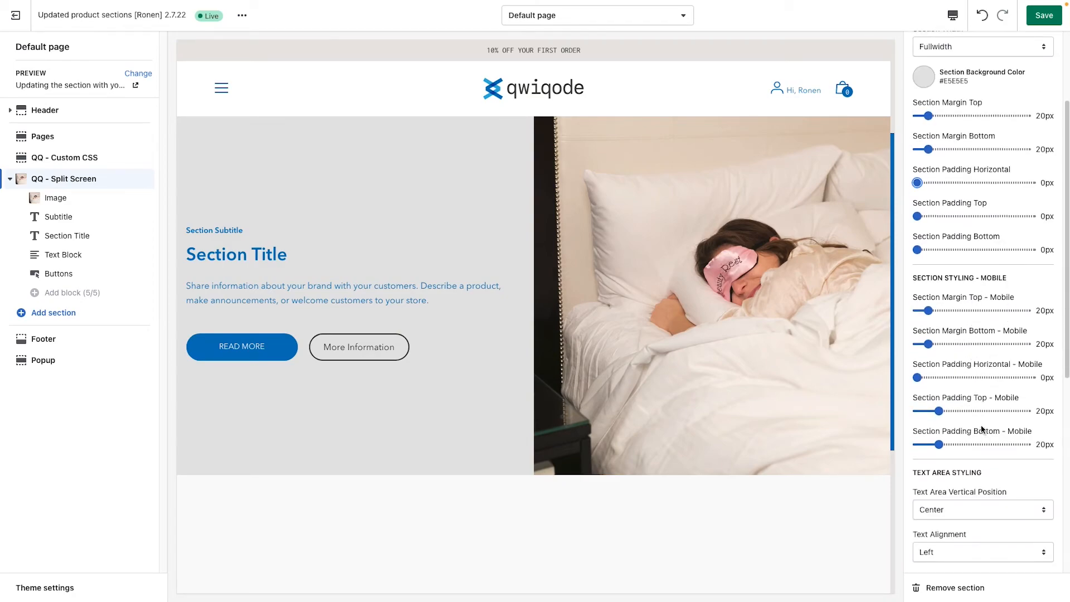
{"action": "scroll", "coordinate": [982, 430], "scroll_direction": "down", "scroll_amount": 5}
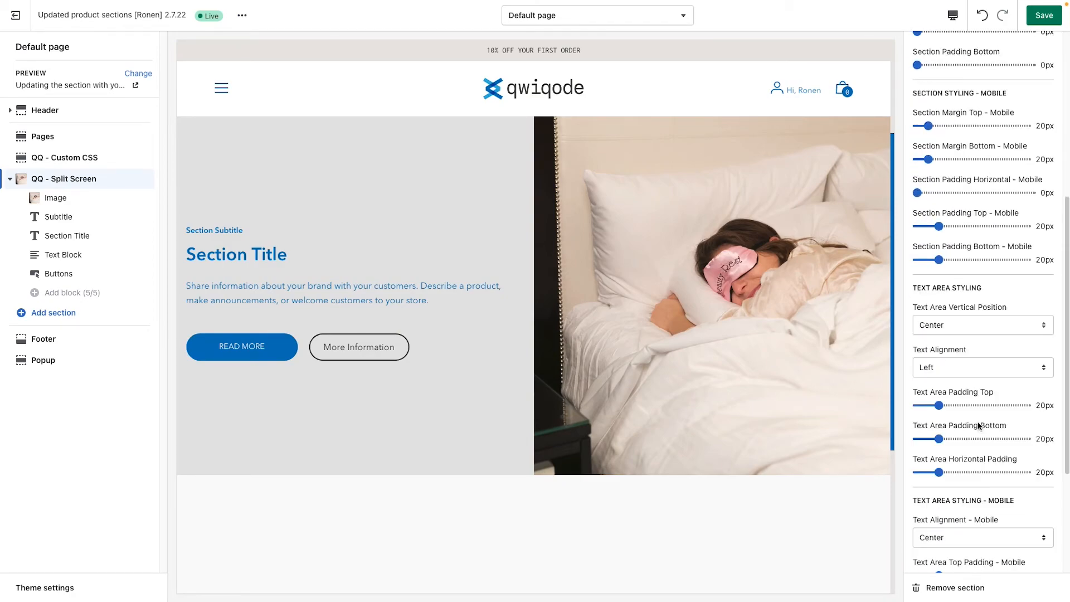
{"action": "scroll", "coordinate": [978, 426], "scroll_direction": "down", "scroll_amount": 3}
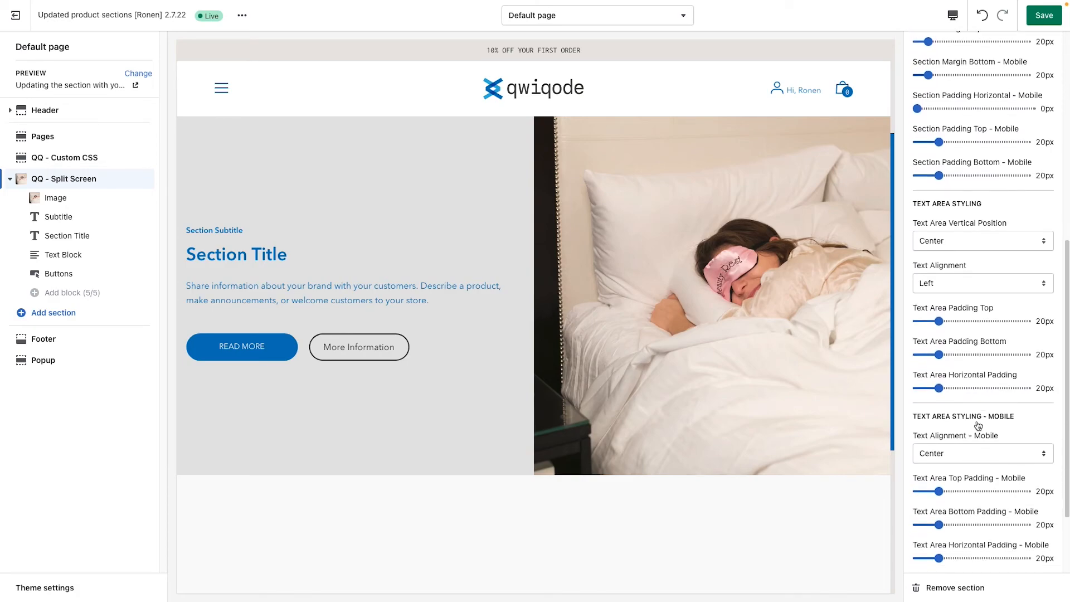
{"action": "scroll", "coordinate": [979, 425], "scroll_direction": "down", "scroll_amount": 1}
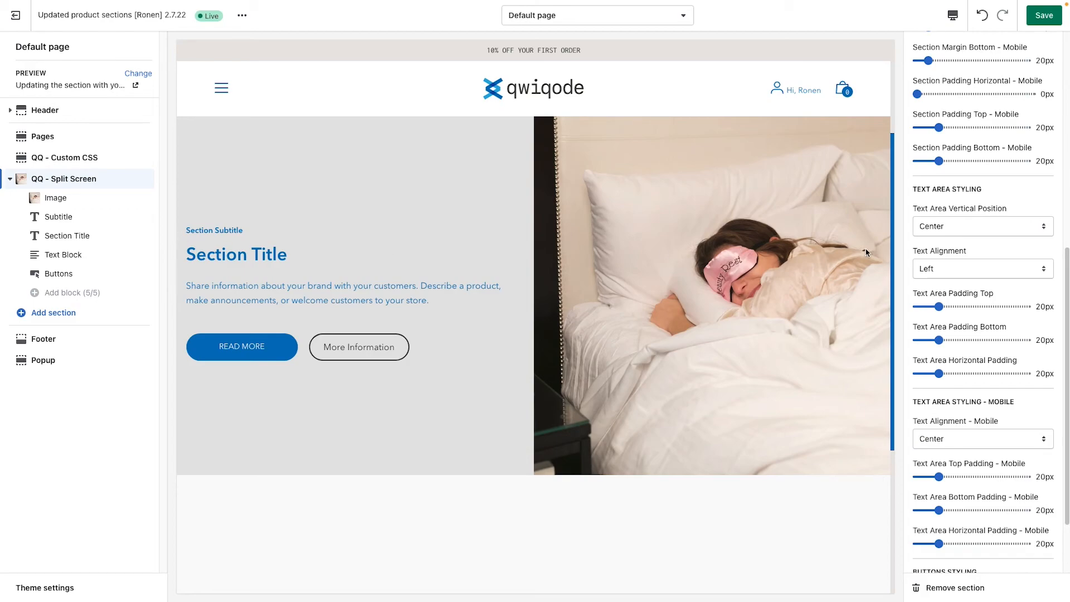
{"action": "left_click", "coordinate": [966, 277]}
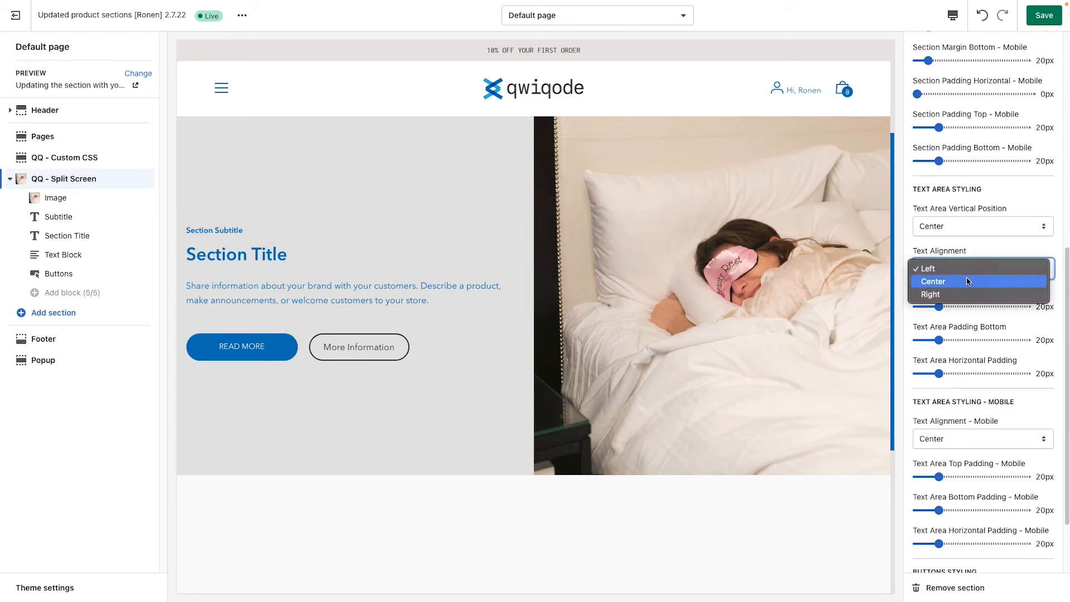
{"action": "left_click", "coordinate": [968, 281]}
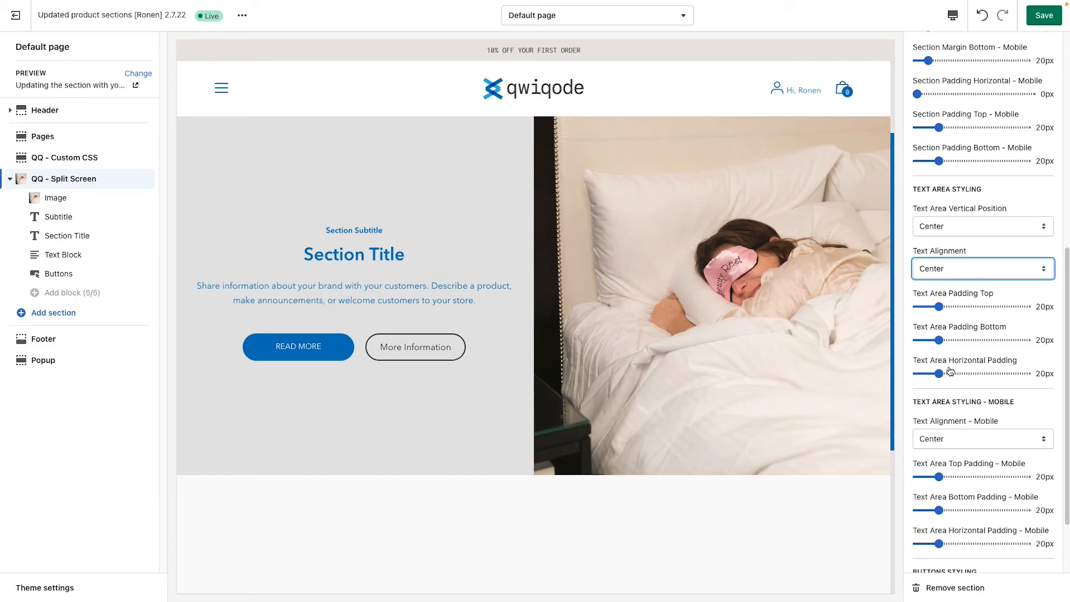
Step: Try a text area horizontal padding of 60px and left alignment, then settle on 50px padding with text alignment Center
{"action": "left_click_drag", "start_coordinate": [940, 374], "coordinate": [984, 372]}
{"action": "left_click", "coordinate": [977, 268]}
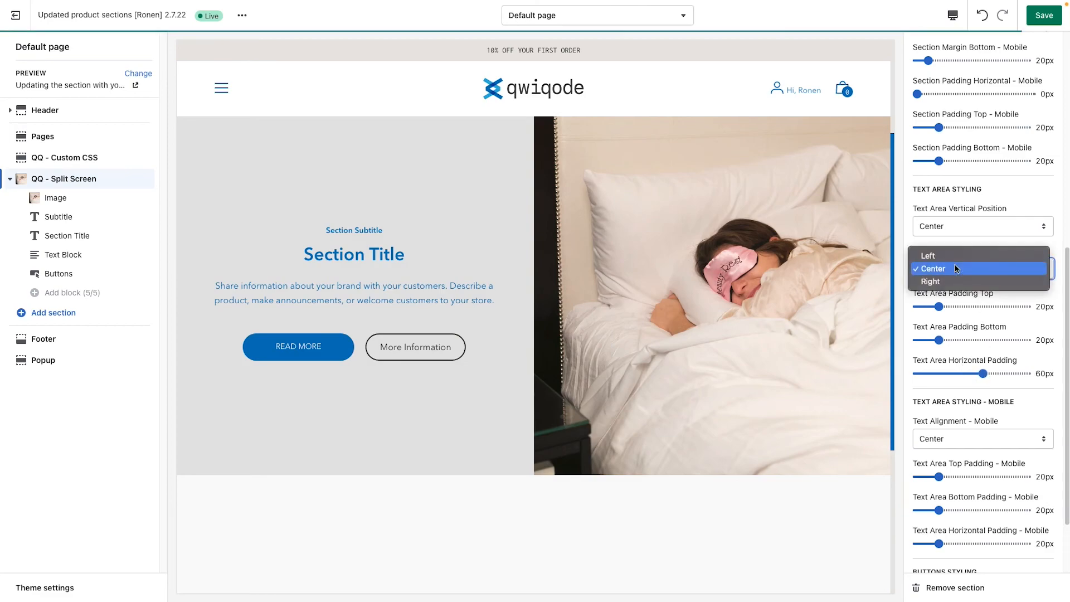
{"action": "left_click", "coordinate": [936, 254]}
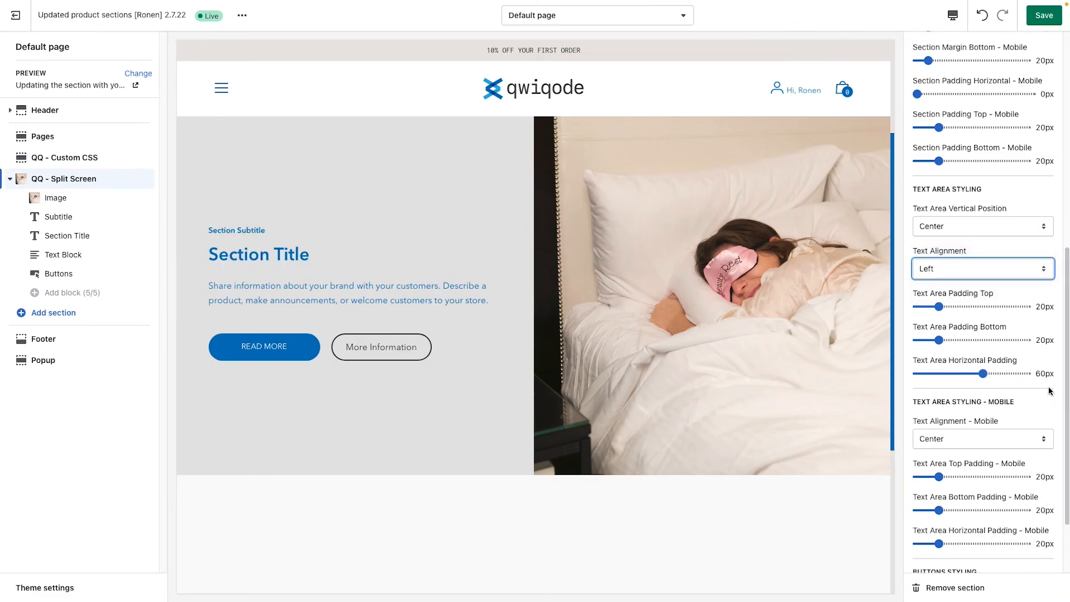
{"action": "mouse_move", "coordinate": [984, 374]}
{"action": "left_mouse_down"}
{"action": "mouse_move", "coordinate": [1012, 373]}
{"action": "mouse_move", "coordinate": [972, 373]}
{"action": "left_mouse_up"}
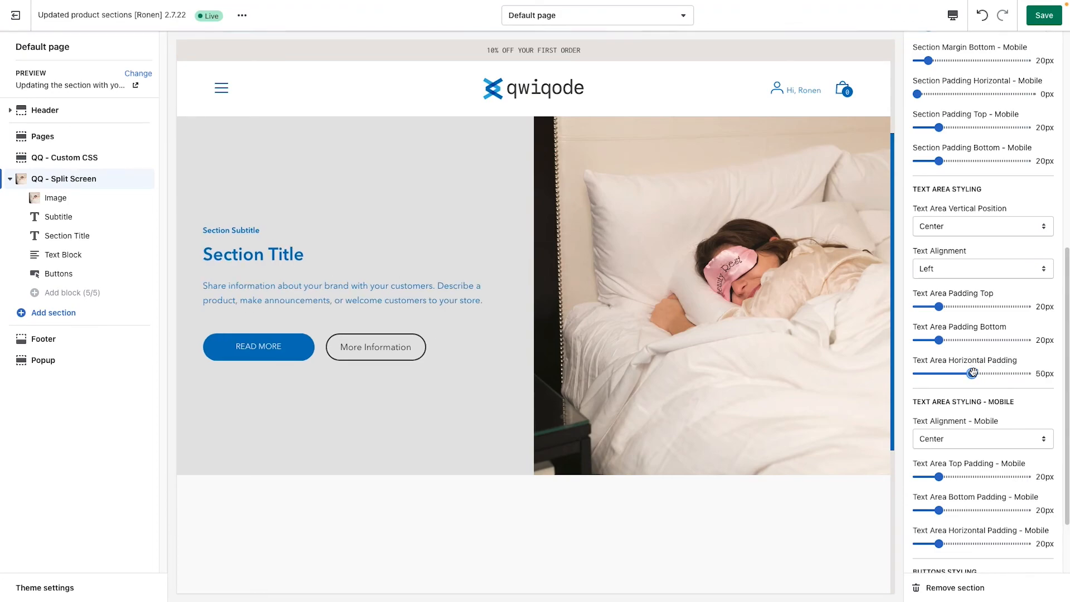
{"action": "left_click", "coordinate": [948, 270]}
{"action": "left_click", "coordinate": [934, 281]}
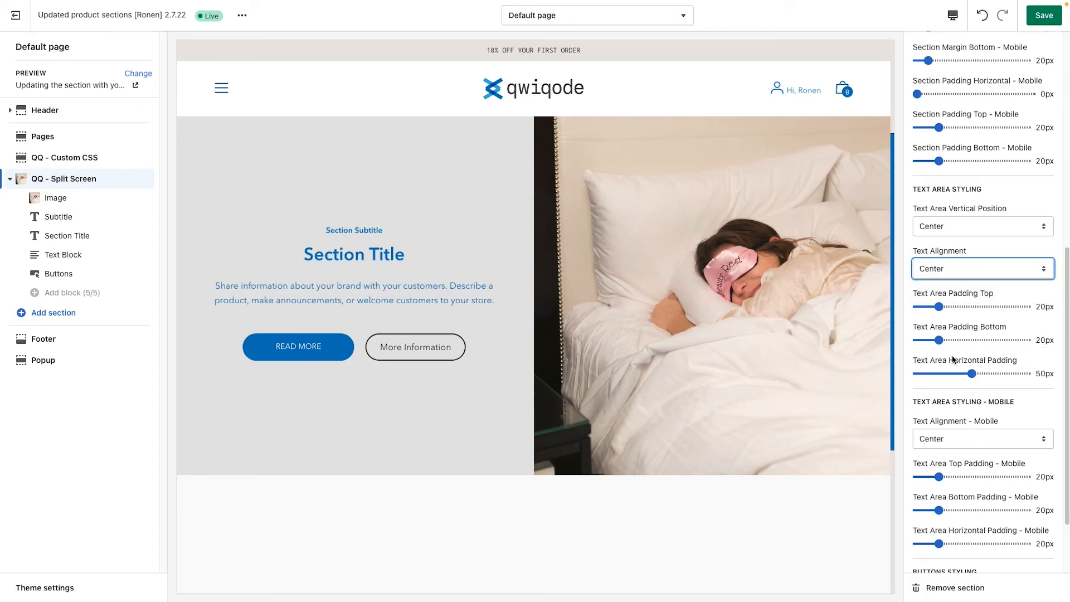
Step: Set the margin between the section's buttons to 20px and the buttons layout to Stack
{"action": "scroll", "coordinate": [961, 390], "scroll_direction": "down", "scroll_amount": 3}
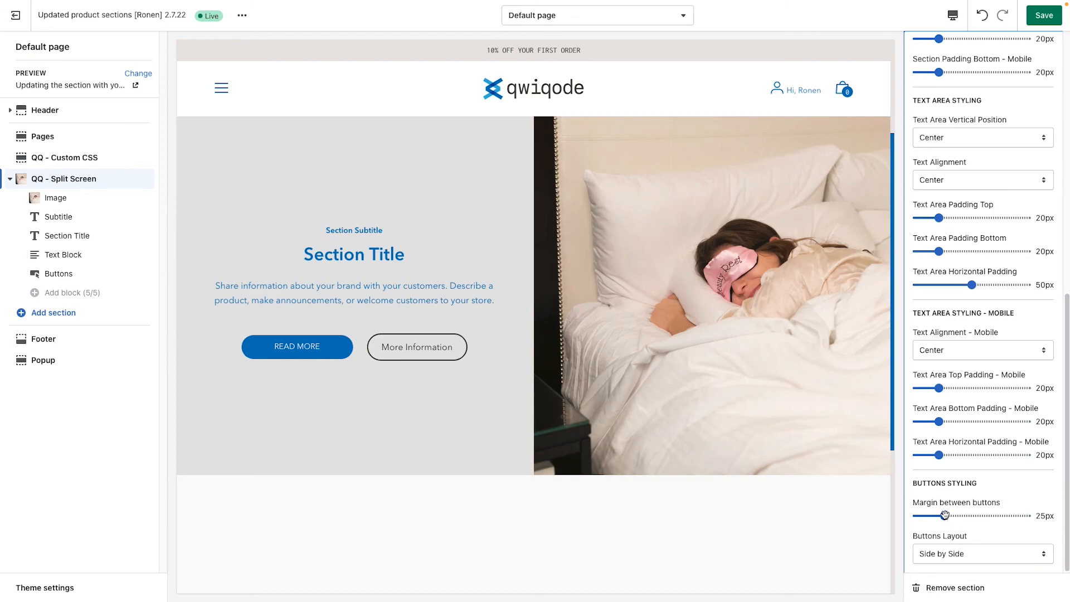
{"action": "mouse_move", "coordinate": [945, 515]}
{"action": "left_mouse_down"}
{"action": "mouse_move", "coordinate": [979, 515]}
{"action": "mouse_move", "coordinate": [938, 514]}
{"action": "left_mouse_up"}
{"action": "right_click", "coordinate": [978, 516]}
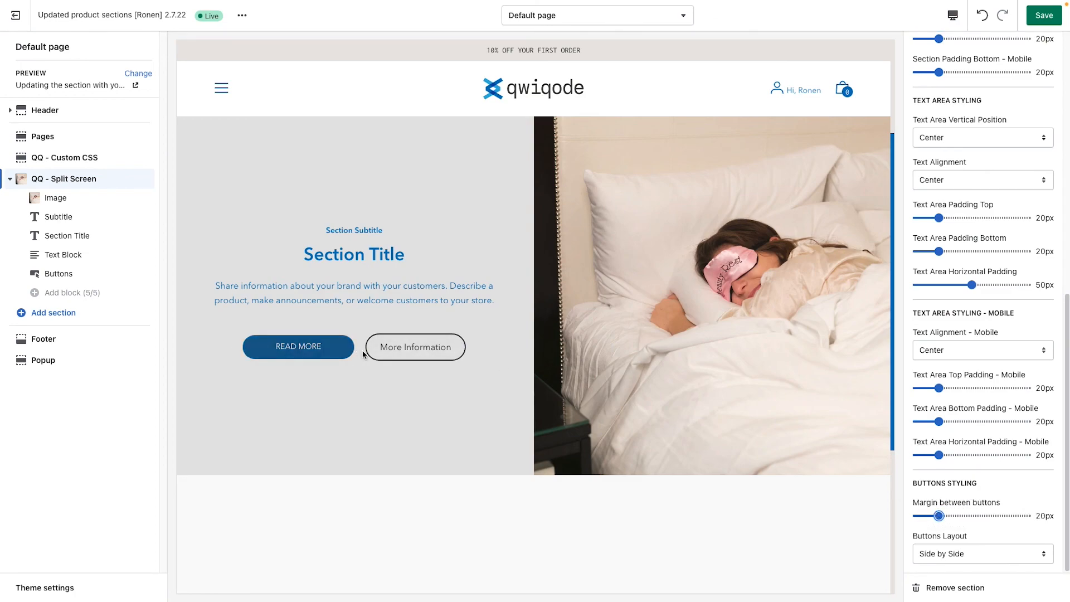
{"action": "left_click", "coordinate": [957, 553]}
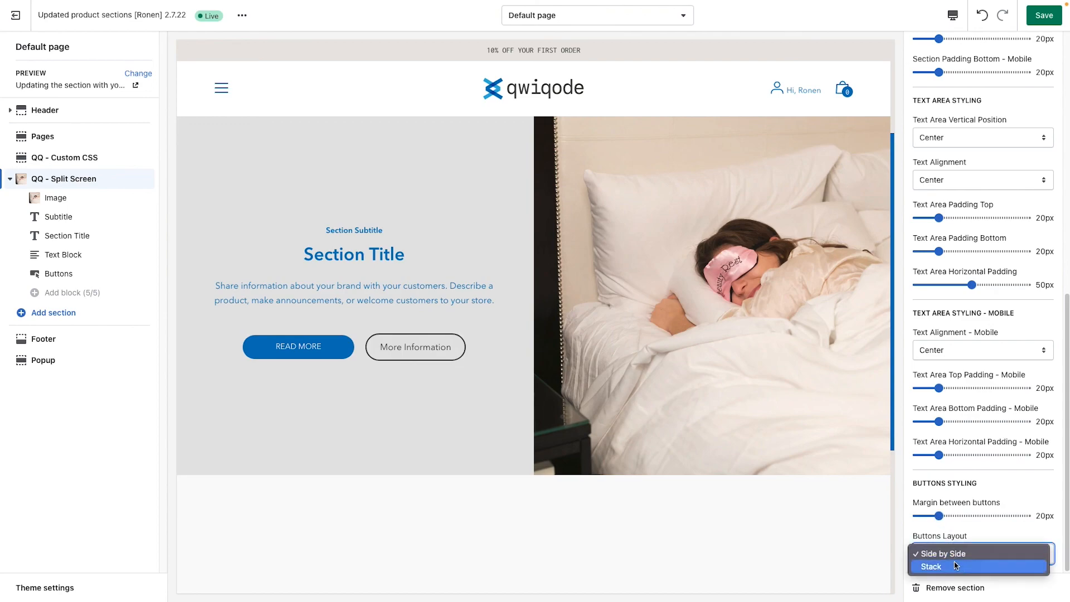
{"action": "left_click", "coordinate": [963, 566]}
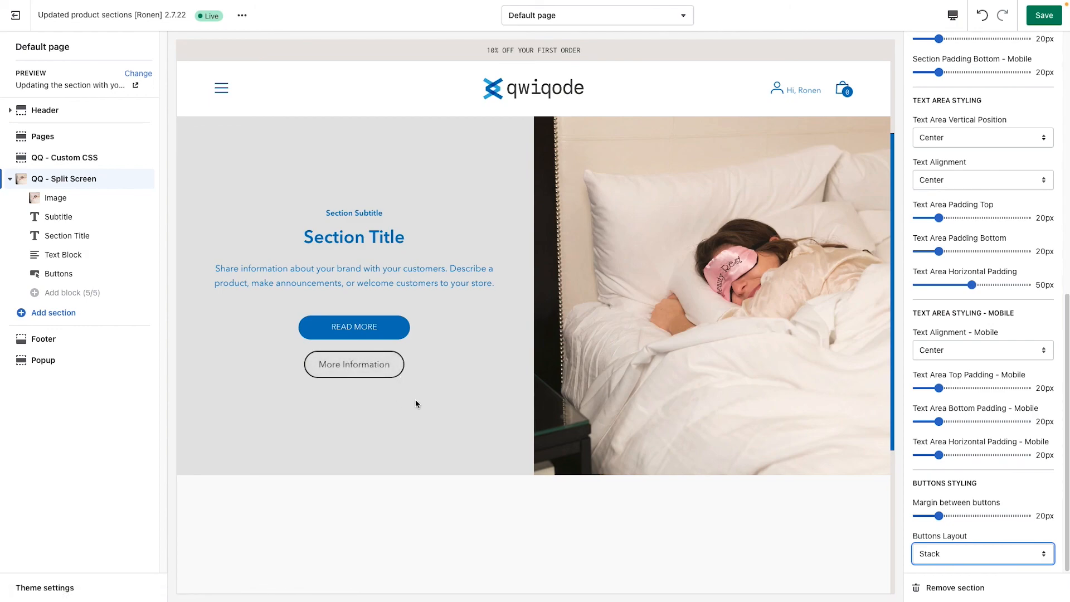
Step: Set the border width of Button 2 in the Buttons block to 0px
{"action": "left_click", "coordinate": [123, 273]}
{"action": "scroll", "coordinate": [981, 535], "scroll_direction": "down", "scroll_amount": 5}
{"action": "scroll", "coordinate": [973, 536], "scroll_direction": "down", "scroll_amount": 15}
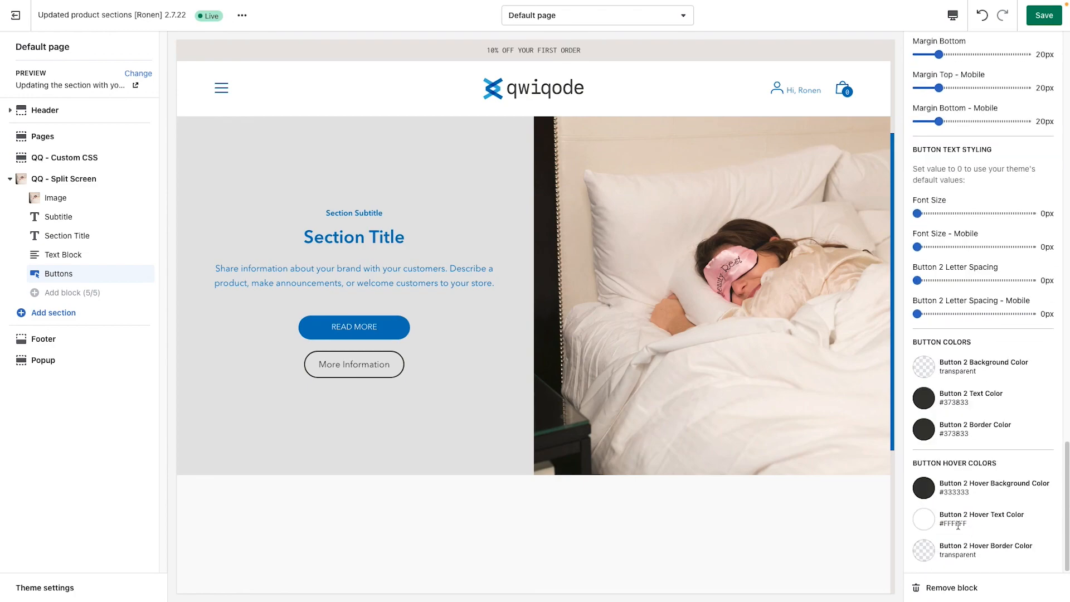
{"action": "scroll", "coordinate": [933, 295], "scroll_direction": "up", "scroll_amount": 2}
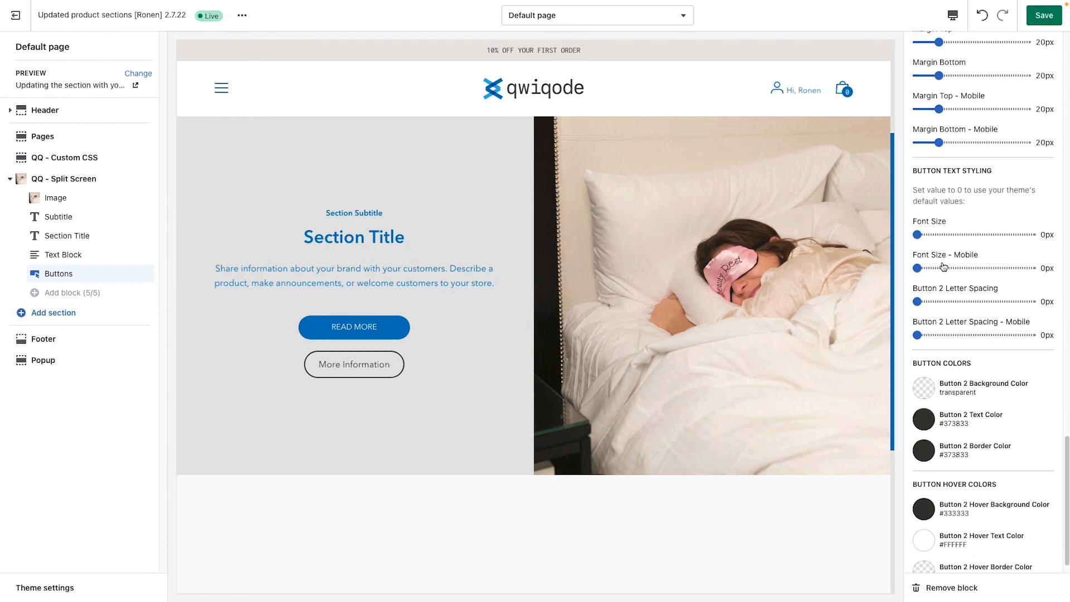
{"action": "scroll", "coordinate": [946, 257], "scroll_direction": "up", "scroll_amount": 5}
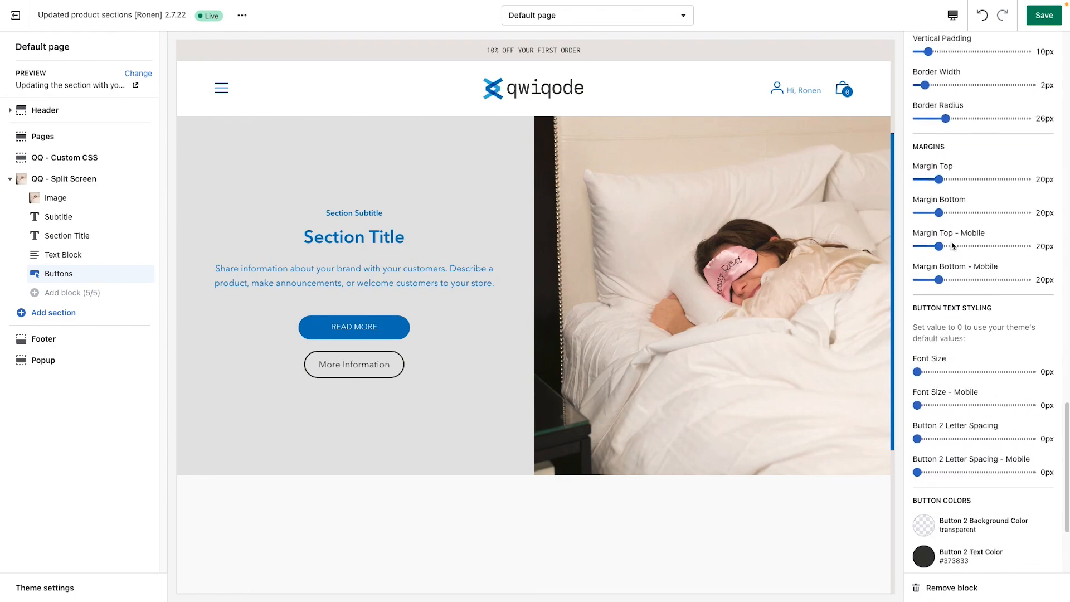
{"action": "left_click_drag", "start_coordinate": [925, 107], "coordinate": [900, 108]}
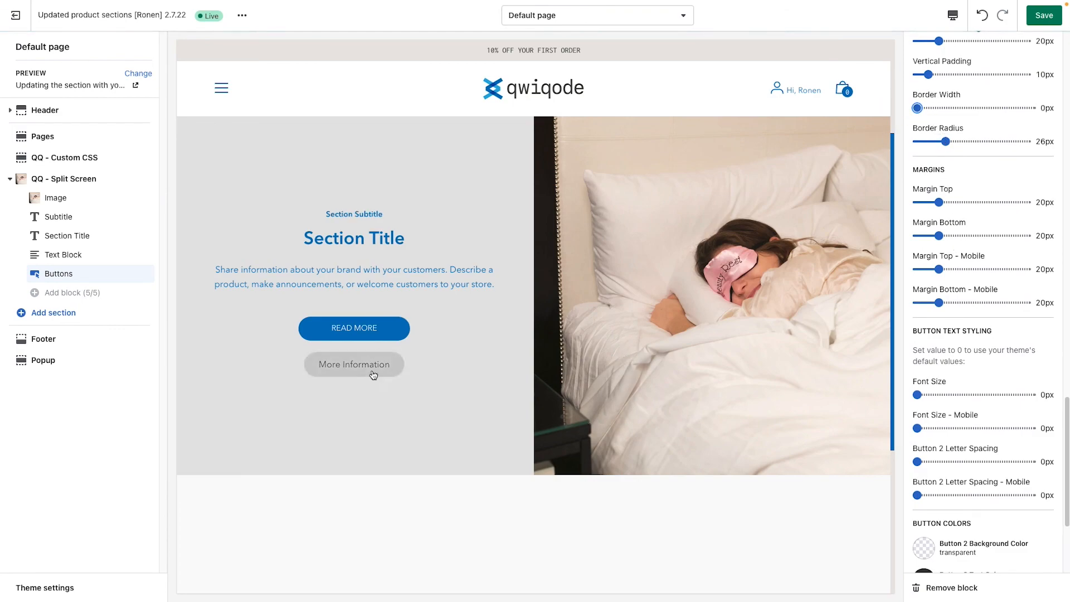